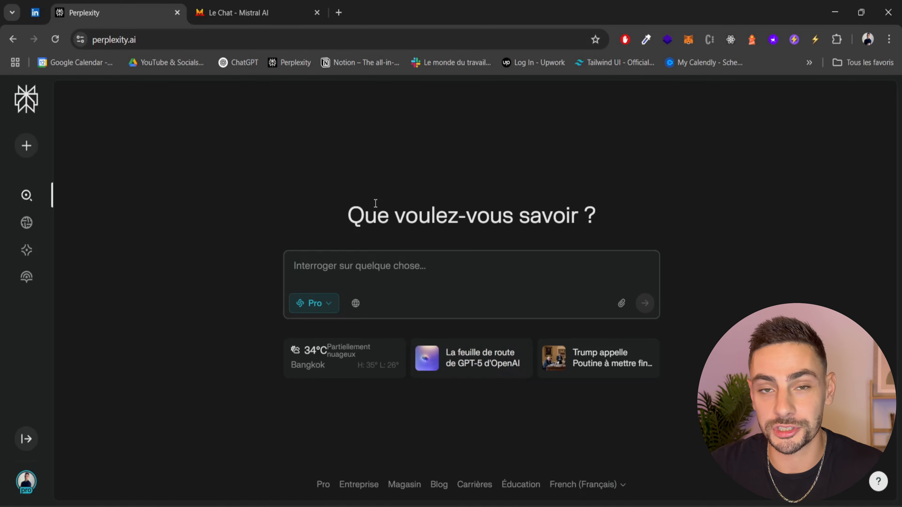
# Paste the structured prompt for a blog article on five major 2025 technologies into both Perplexity and Mistral's Le Chat
pyautogui.hotkey('ctrl', 'v')
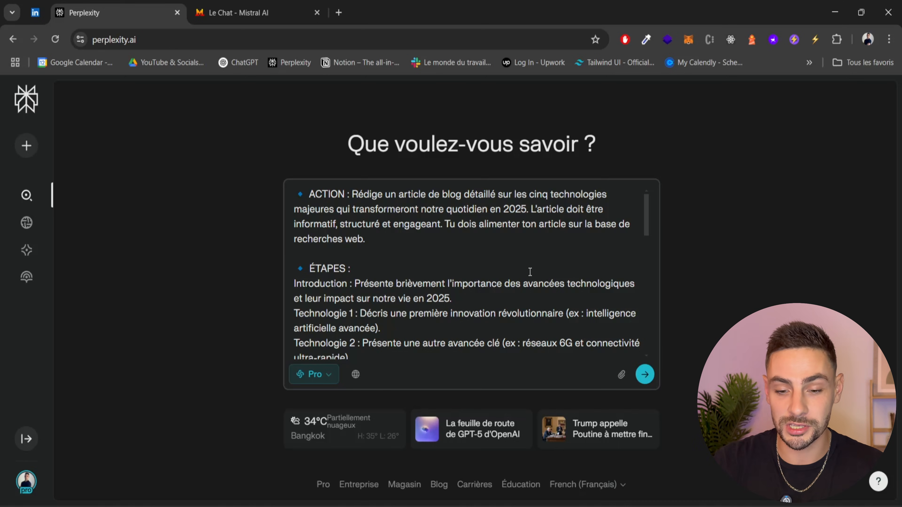
pyautogui.scroll(-10, 529, 271)
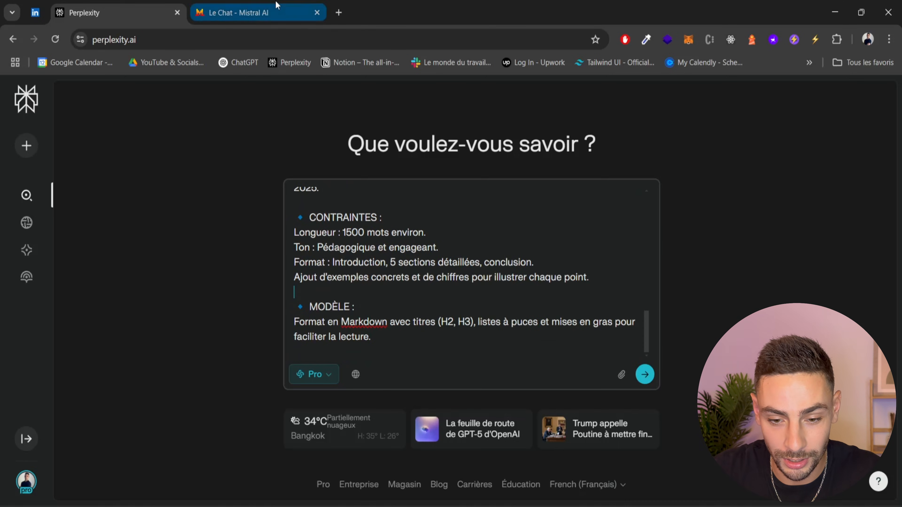
pyautogui.click(276, 11)
pyautogui.click(379, 334)
pyautogui.hotkey('ctrl', 'v')
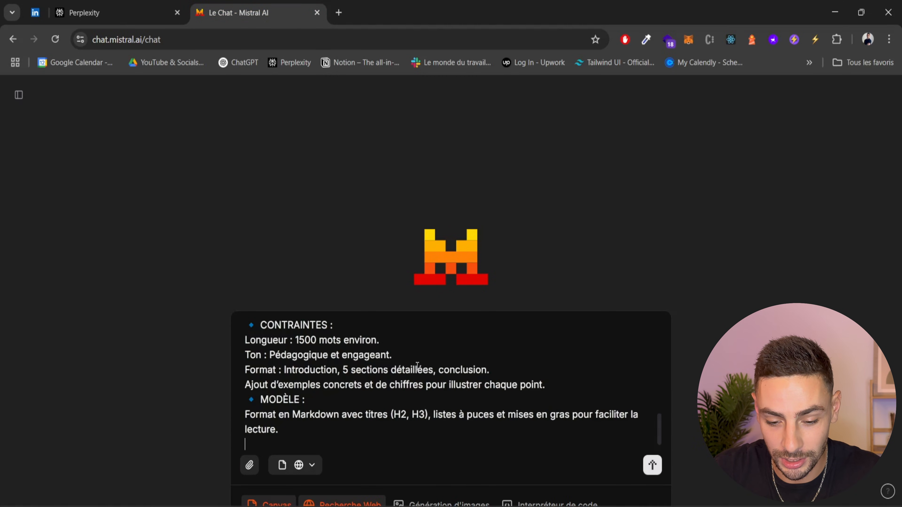
pyautogui.scroll(8, 415, 367)
pyautogui.scroll(2, 415, 368)
# Arrange Perplexity and Le Chat in side-by-side windows and submit the article prompt in both
pyautogui.moveTo(233, 15); pyautogui.dragTo(899, 177)
pyautogui.click(116, 160)
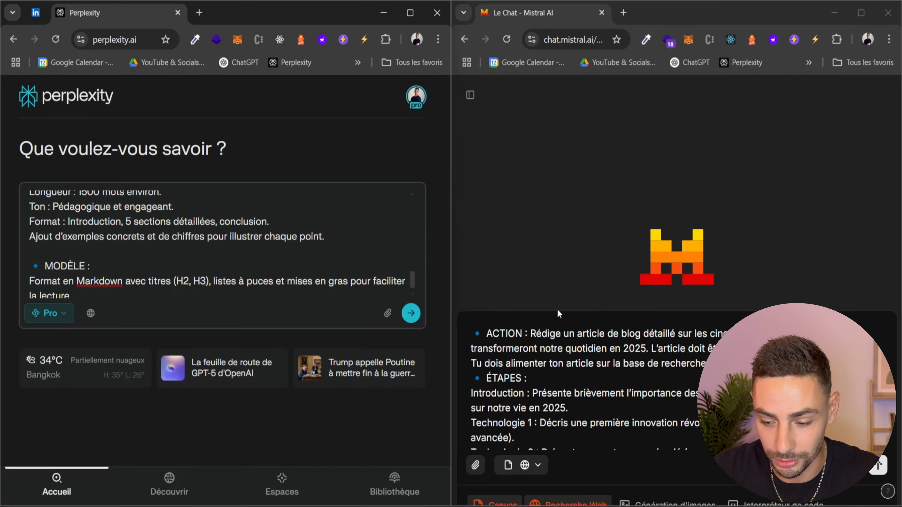
pyautogui.click(878, 465)
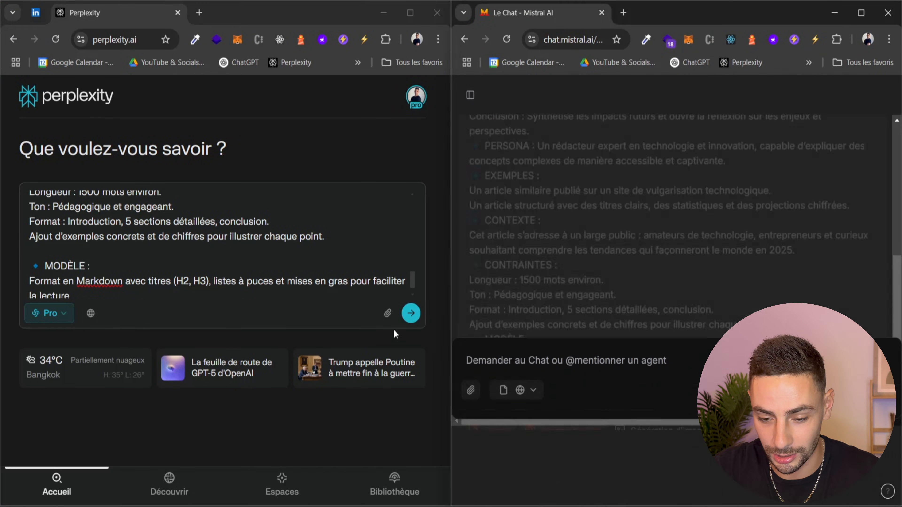
pyautogui.click(410, 313)
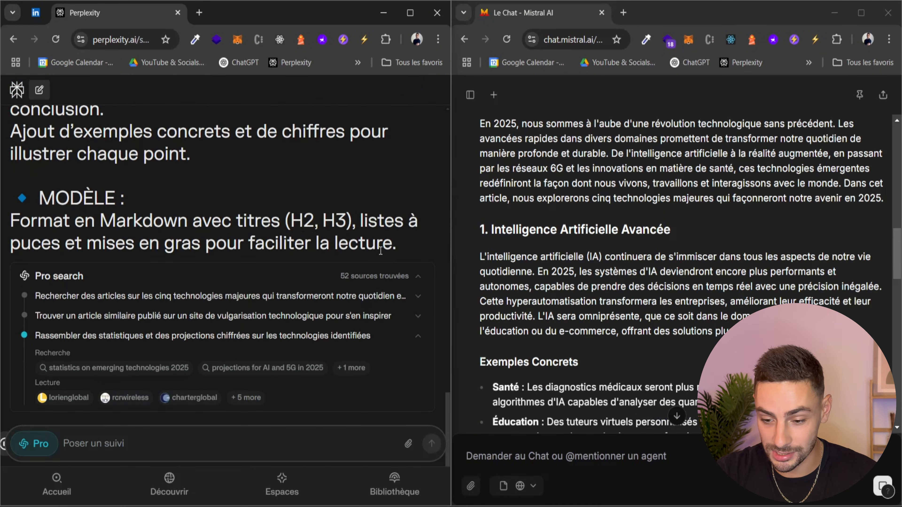
# Skim Le Chat's generated article through its conclusion and inspect the list of sources it used
pyautogui.scroll(-15, 691, 283)
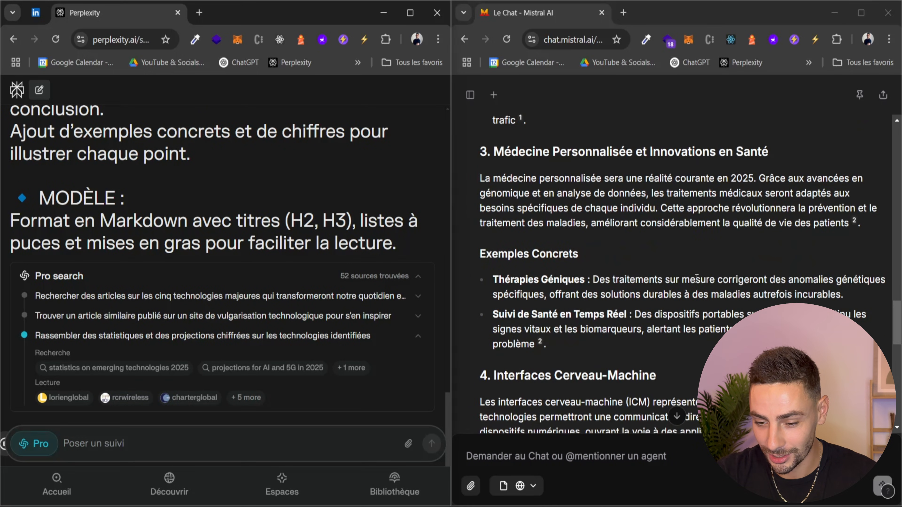
pyautogui.scroll(-10, 696, 278)
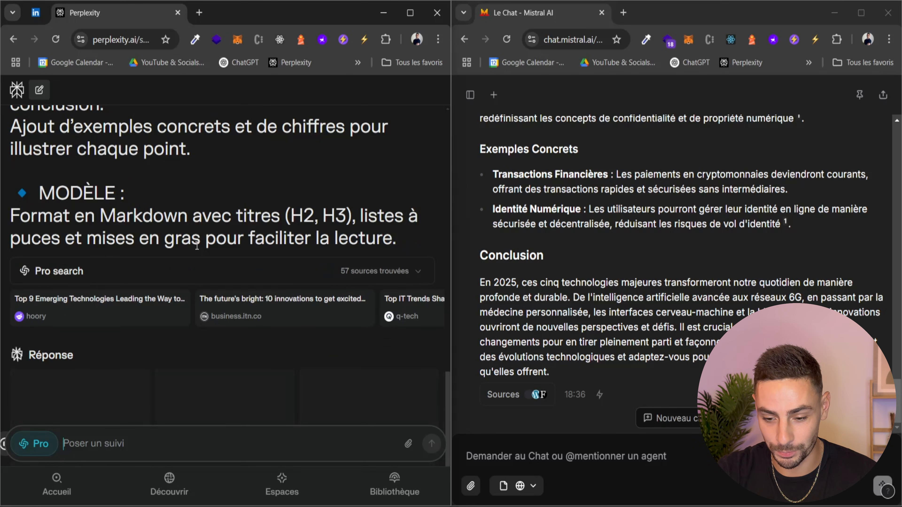
pyautogui.click(538, 395)
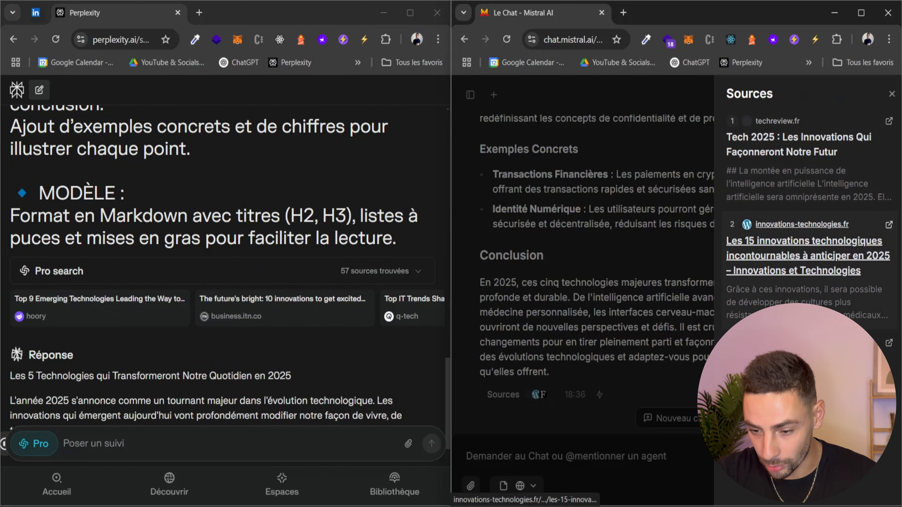
pyautogui.click(661, 266)
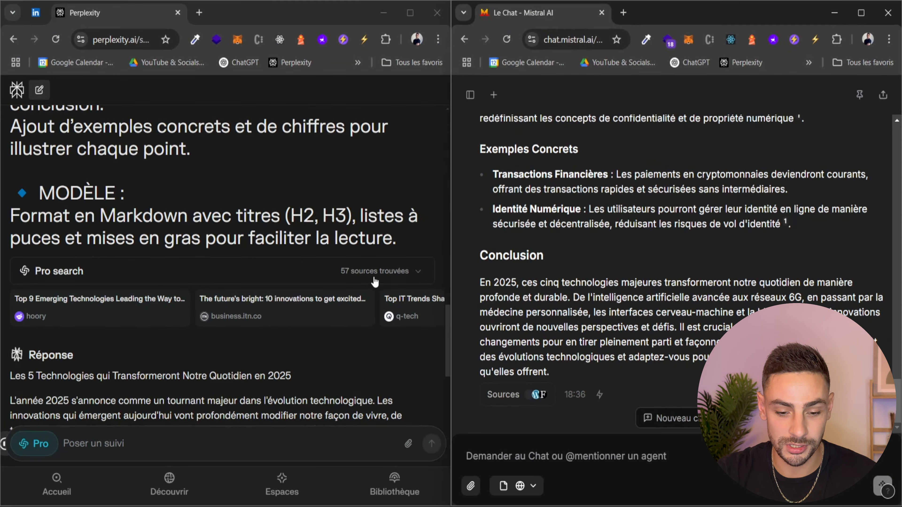
# Skim Perplexity's generated article and compare its structure and five sections with Le Chat's version
pyautogui.scroll(-5, 434, 249)
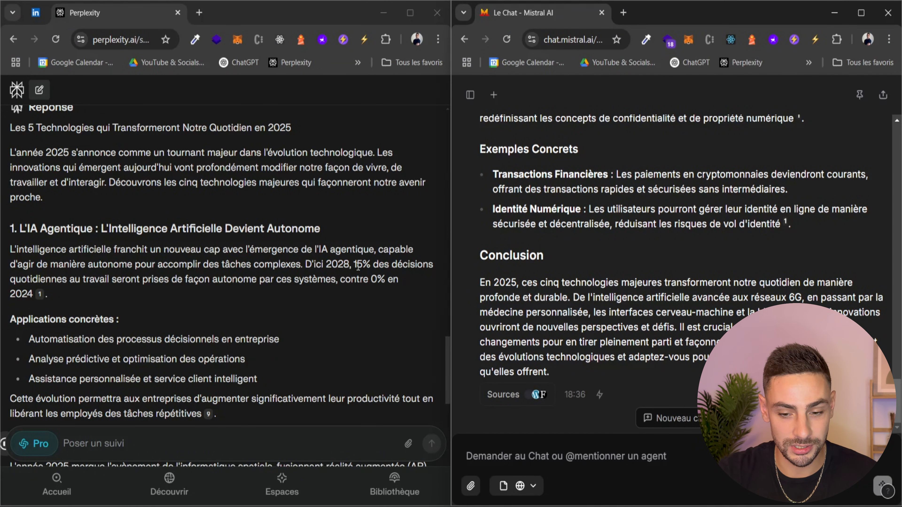
pyautogui.scroll(-10, 359, 266)
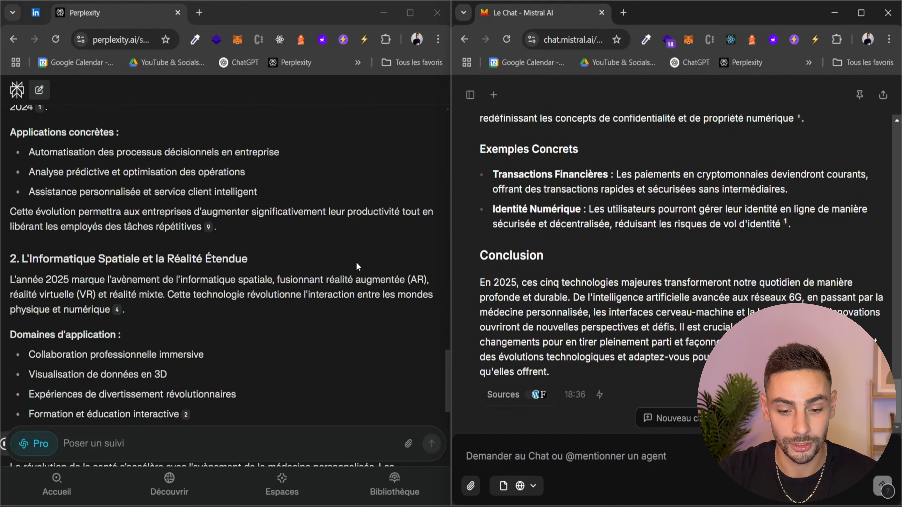
pyautogui.scroll(-6, 357, 266)
pyautogui.scroll(10, 690, 312)
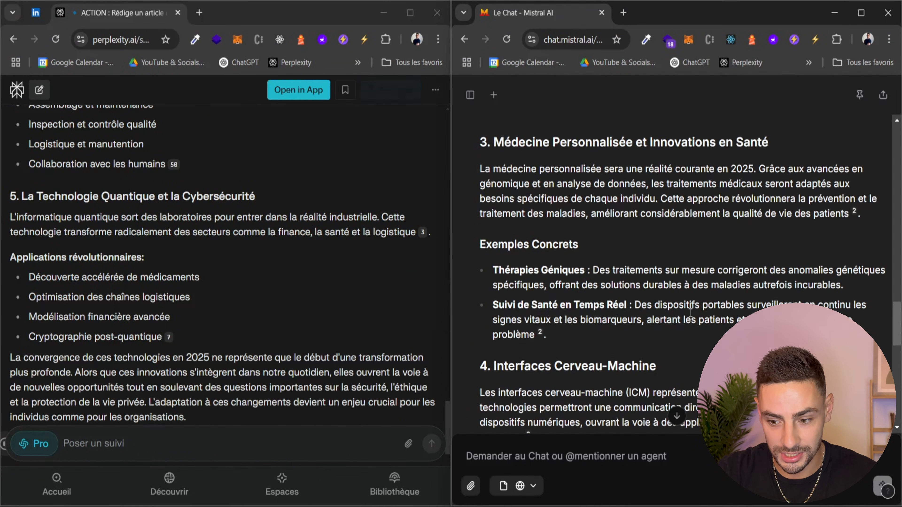
pyautogui.scroll(15, 690, 313)
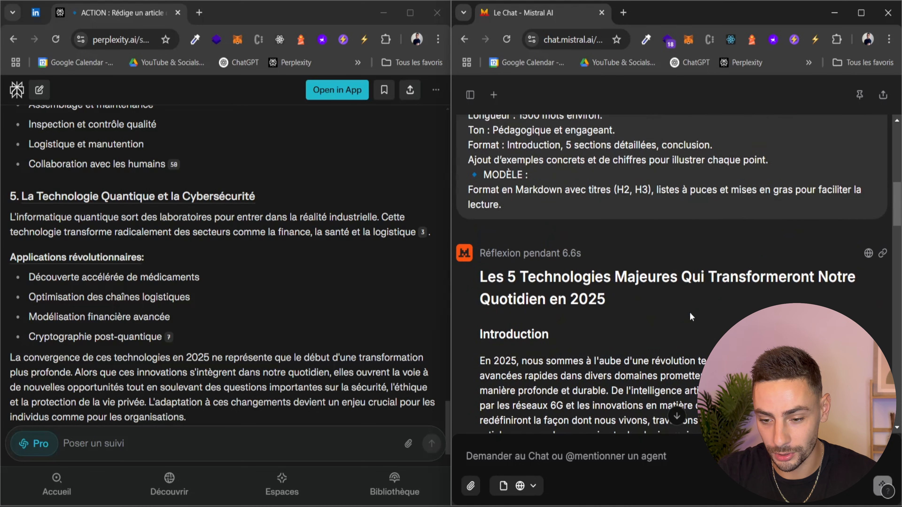
pyautogui.scroll(-20, 690, 312)
pyautogui.scroll(-7, 246, 269)
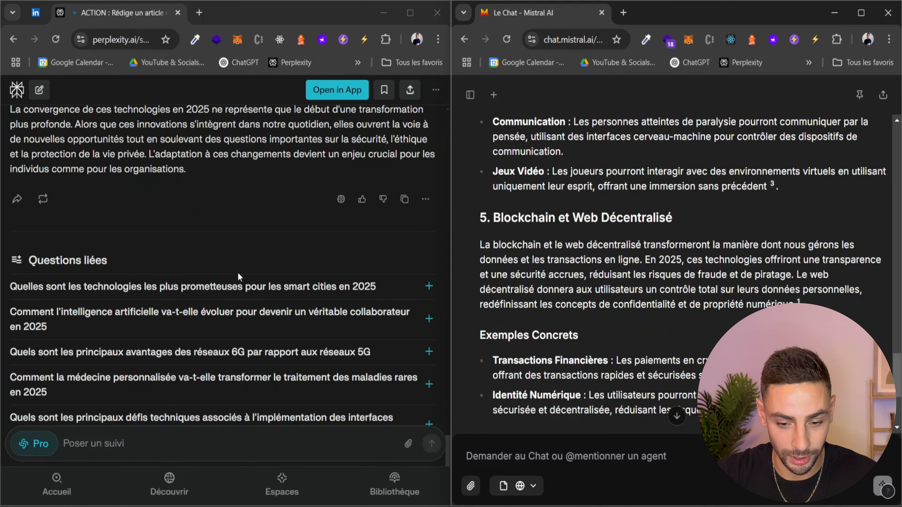
pyautogui.scroll(20, 246, 270)
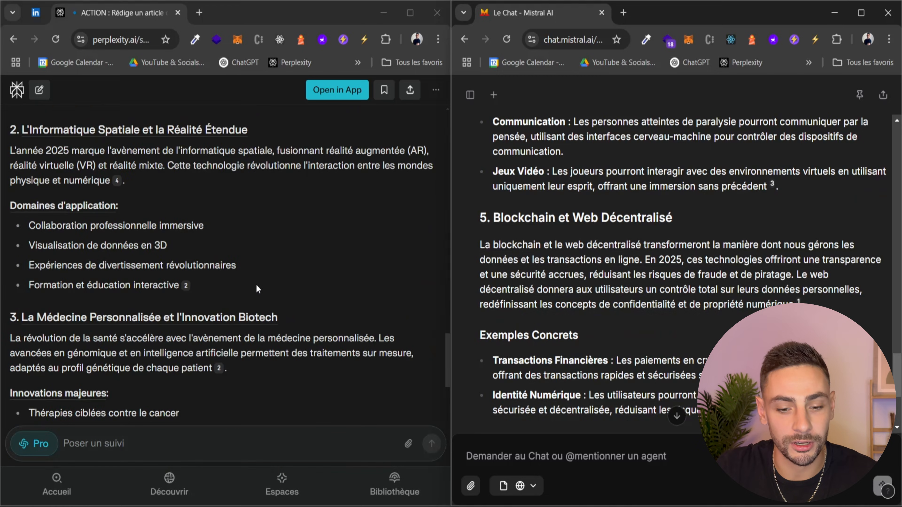
pyautogui.scroll(8, 256, 288)
pyautogui.scroll(-3, 257, 289)
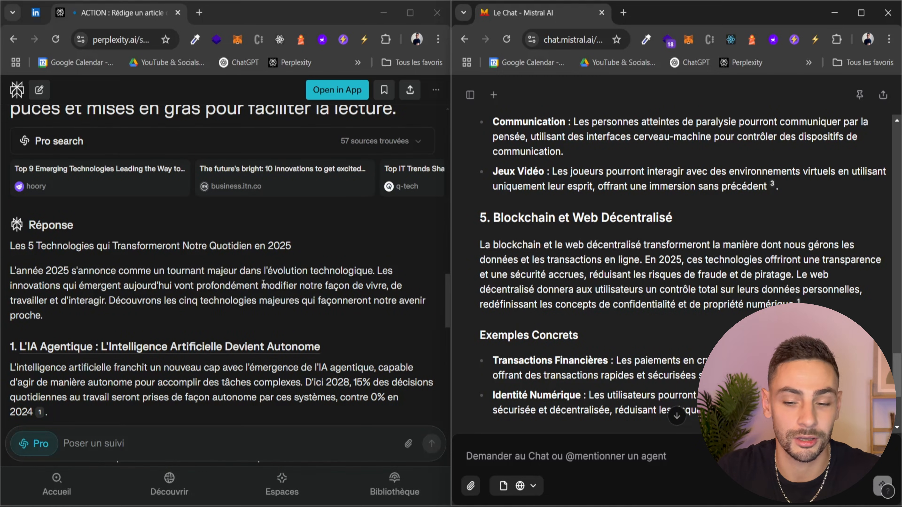
# Maximize the Perplexity window and read its article from the introduction to the conclusion, previewing the source behind citation 1
pyautogui.doubleClick(397, 3)
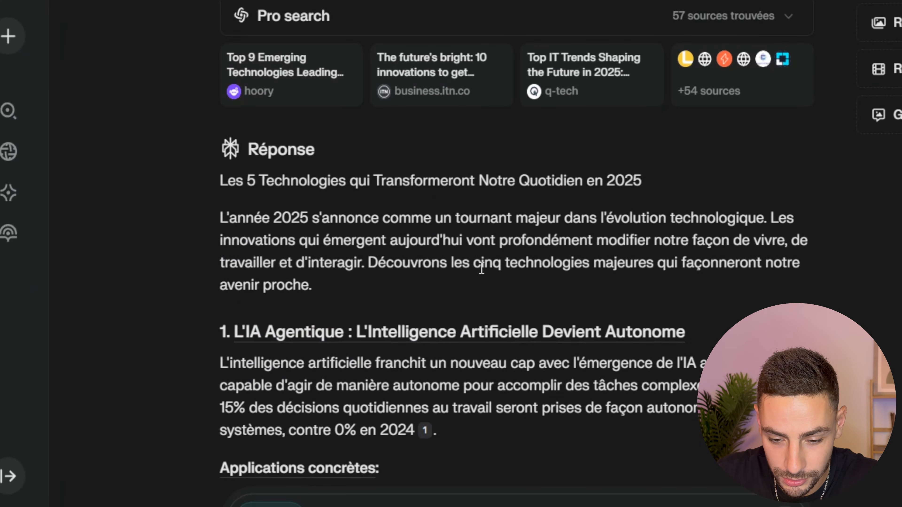
pyautogui.scroll(-5, 483, 273)
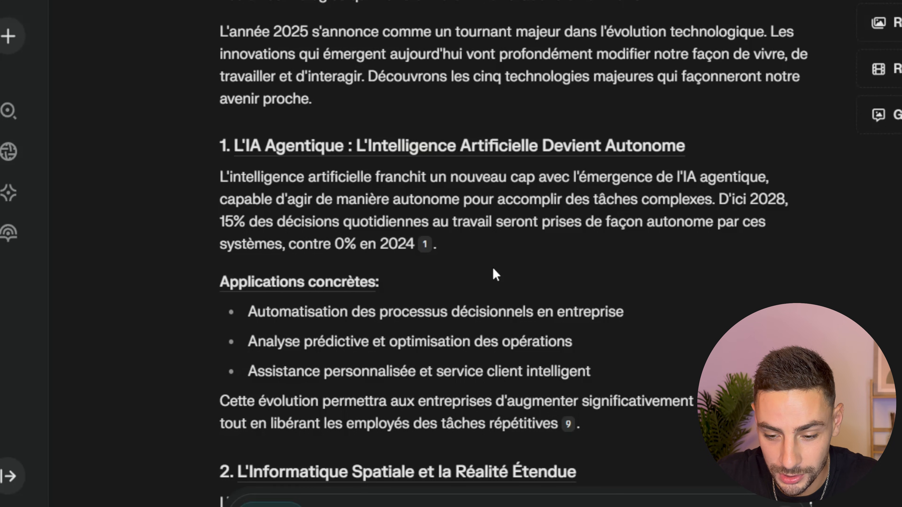
pyautogui.scroll(-3, 493, 268)
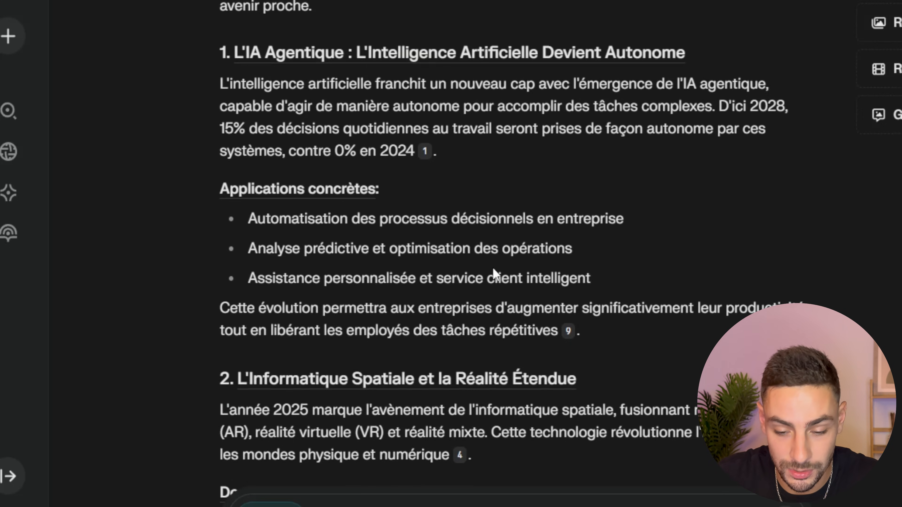
pyautogui.moveTo(425, 153)
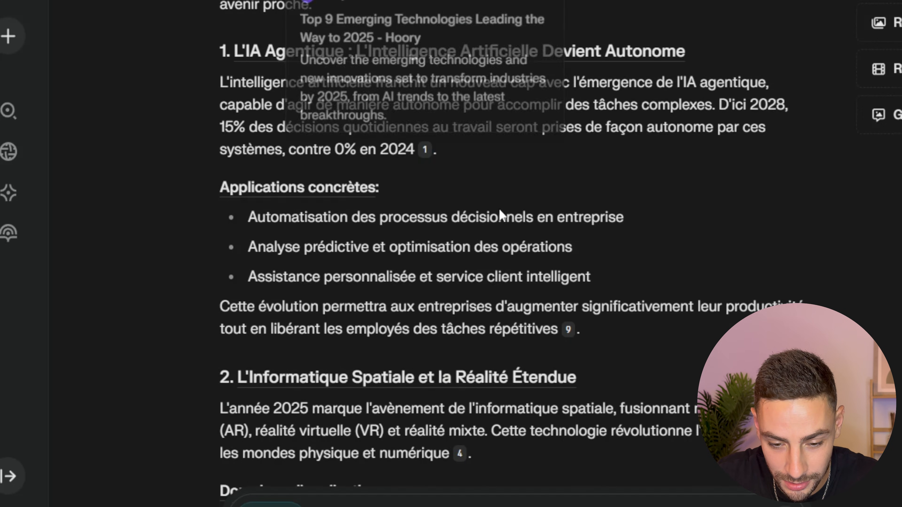
pyautogui.scroll(-9, 499, 208)
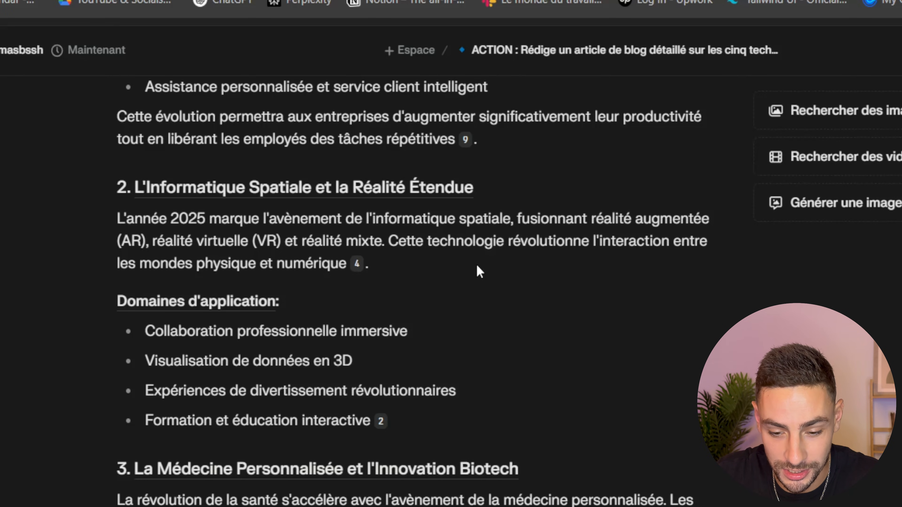
pyautogui.scroll(-8, 408, 290)
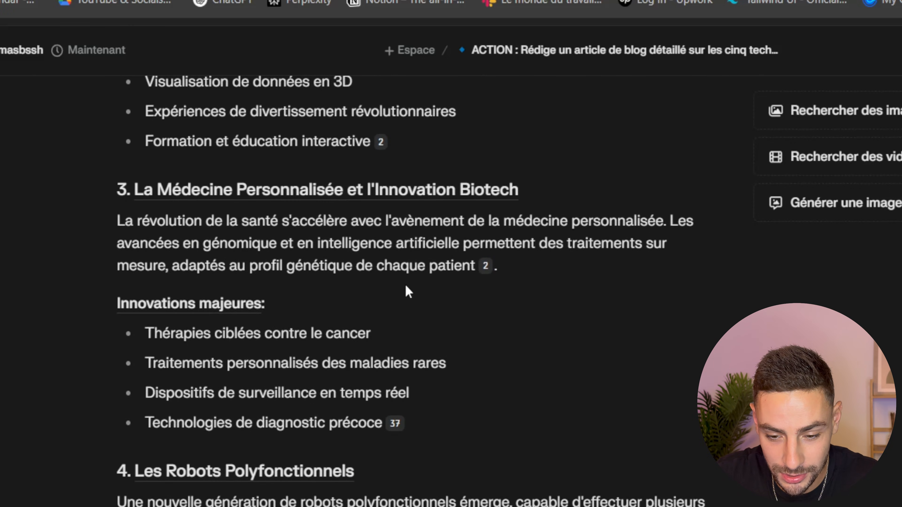
pyautogui.scroll(-16, 406, 286)
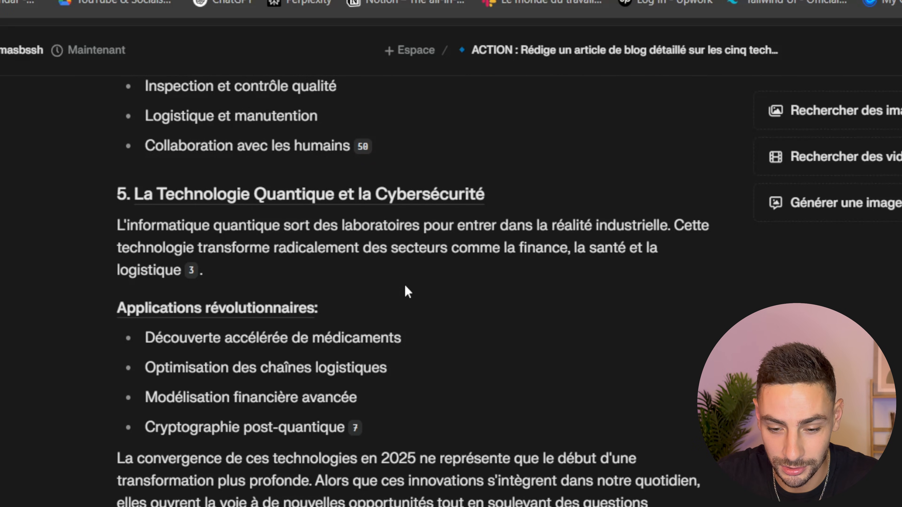
pyautogui.scroll(-2, 404, 283)
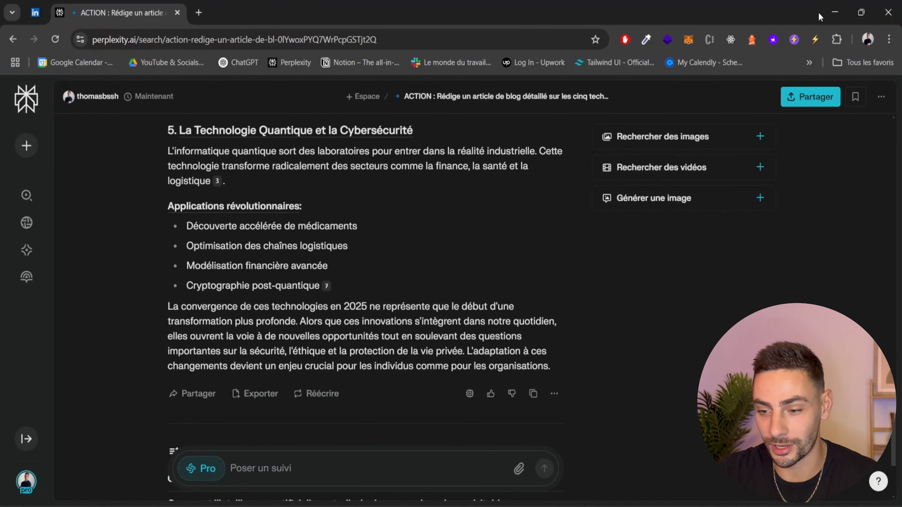
# Switch to the full-size Le Chat window and read its introduction and first section, previewing the source of citation 1
pyautogui.click(832, 12)
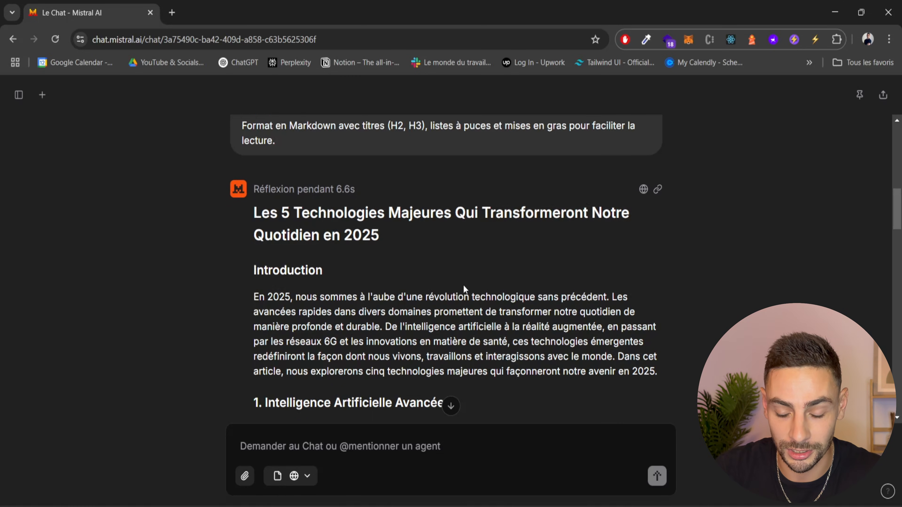
pyautogui.scroll(-2, 463, 285)
pyautogui.scroll(-2, 464, 285)
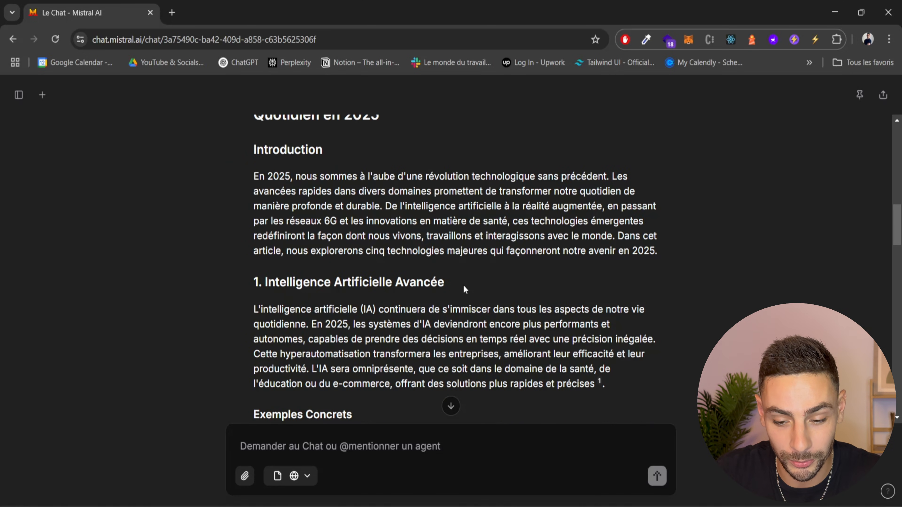
pyautogui.scroll(2, 464, 287)
pyautogui.scroll(-4, 467, 292)
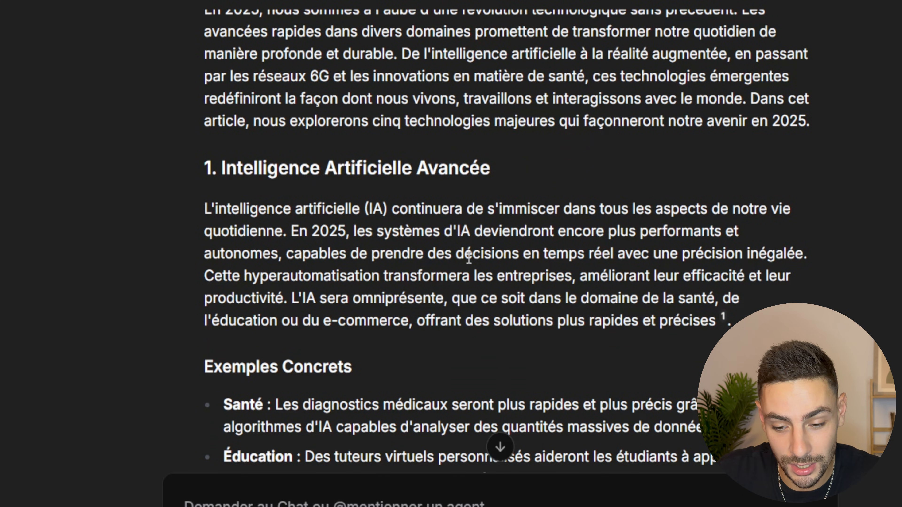
pyautogui.scroll(-3, 469, 256)
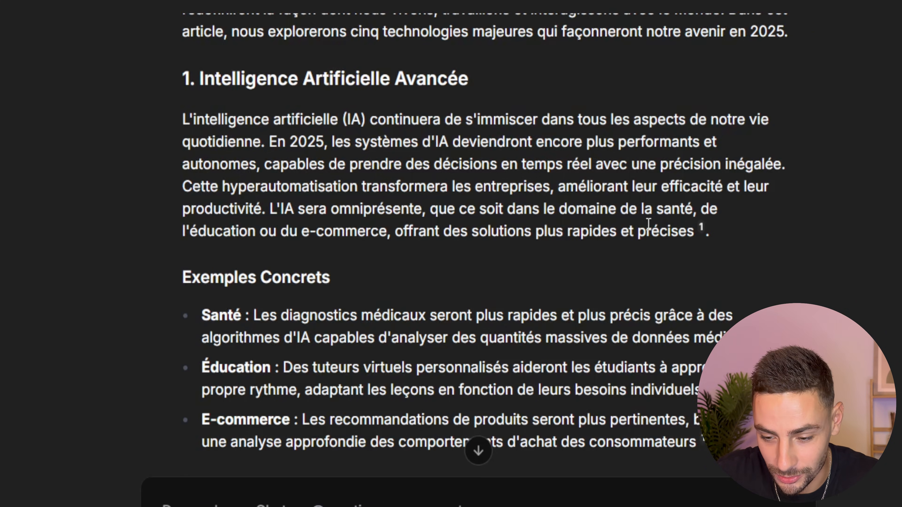
pyautogui.moveTo(724, 231)
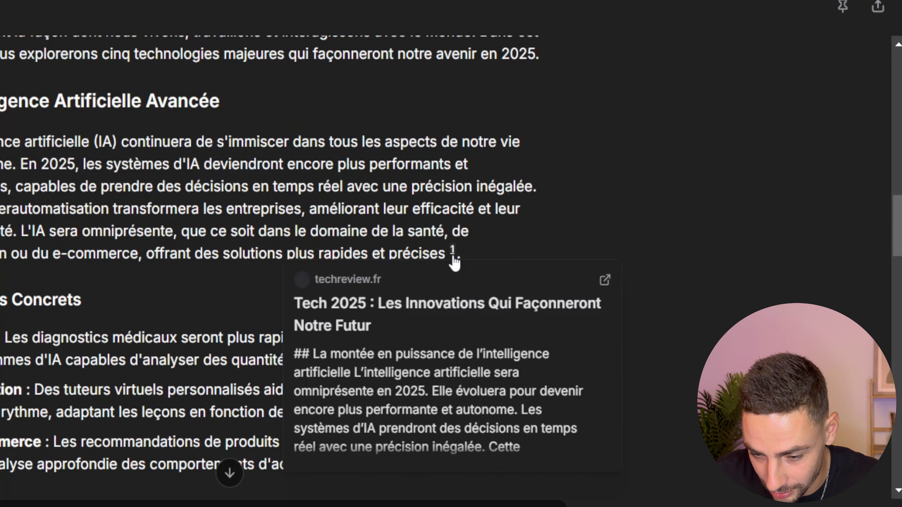
# Read the rest of Le Chat's article, from the first section's concrete examples to the blockchain section
pyautogui.scroll(-3, 461, 257)
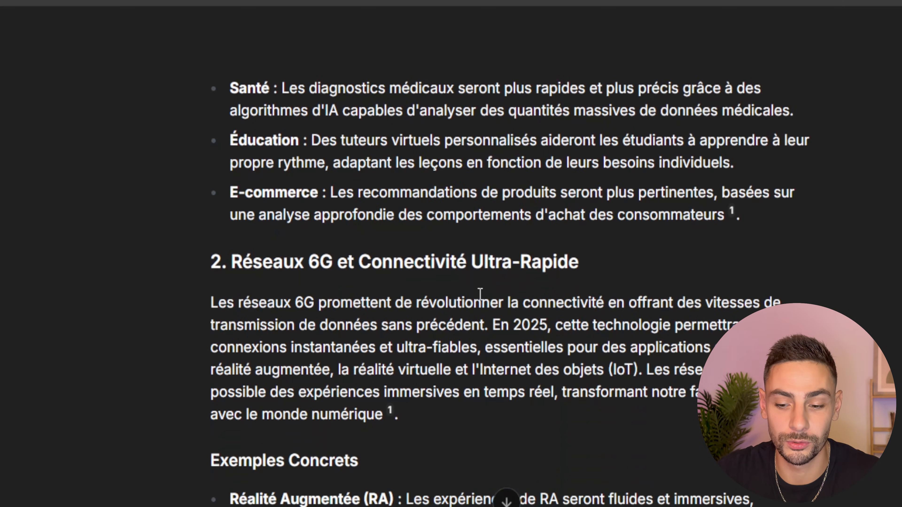
pyautogui.scroll(-3, 480, 294)
pyautogui.scroll(-3, 479, 294)
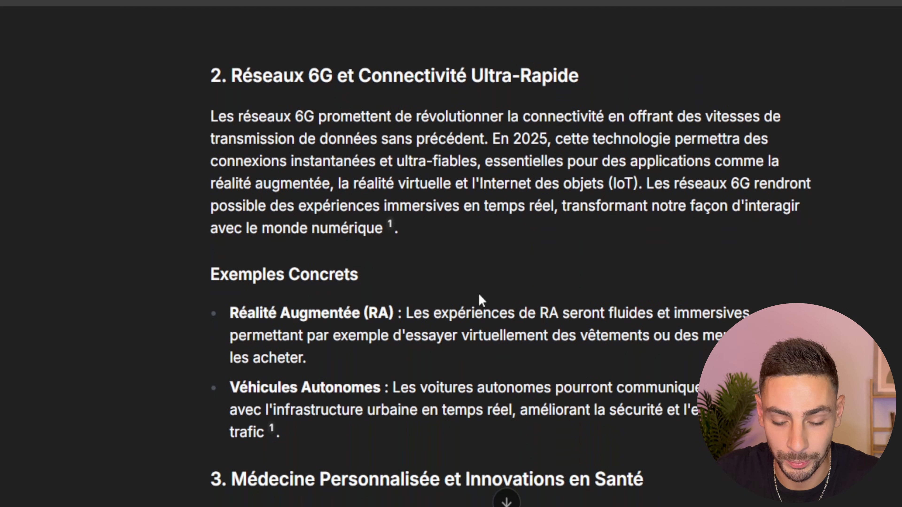
pyautogui.scroll(-5, 480, 299)
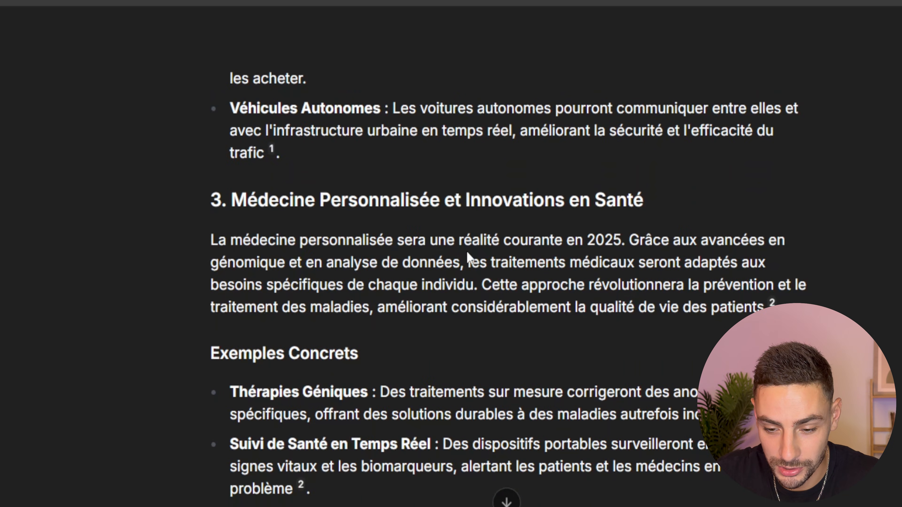
pyautogui.scroll(-10, 482, 251)
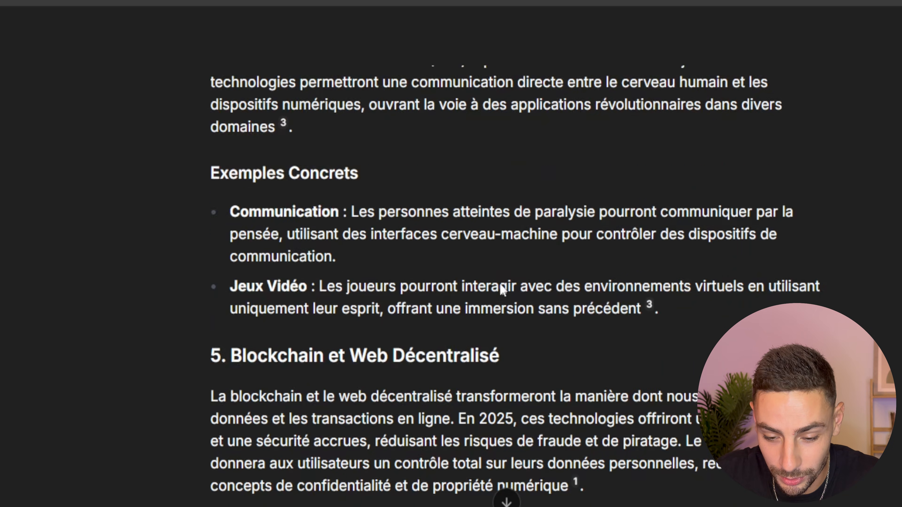
pyautogui.scroll(-2, 498, 282)
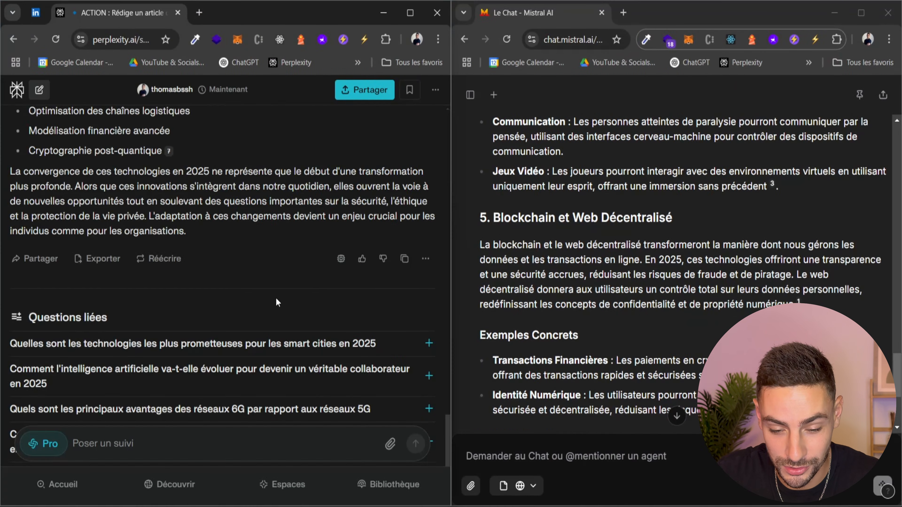
# Go back through Perplexity's article from the conclusion to the introduction and highlight its whole first section on agentic AI
pyautogui.scroll(9, 239, 289)
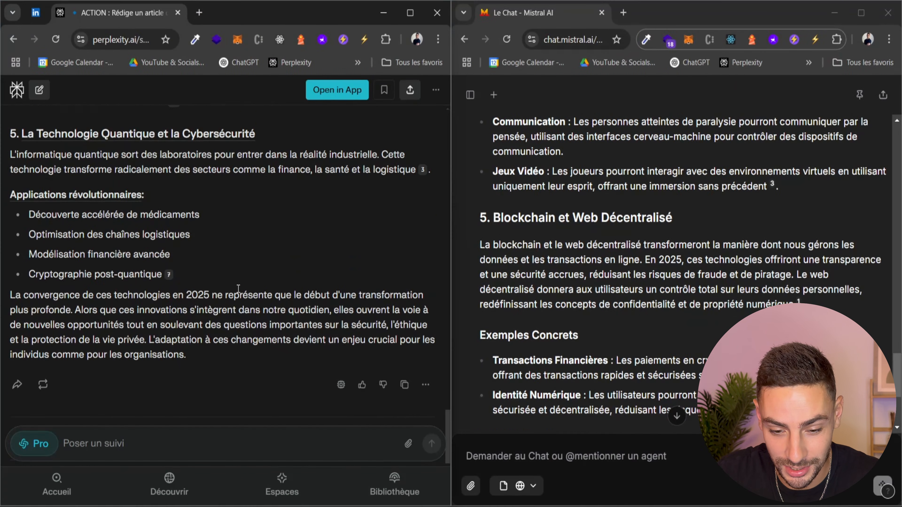
pyautogui.scroll(12, 241, 286)
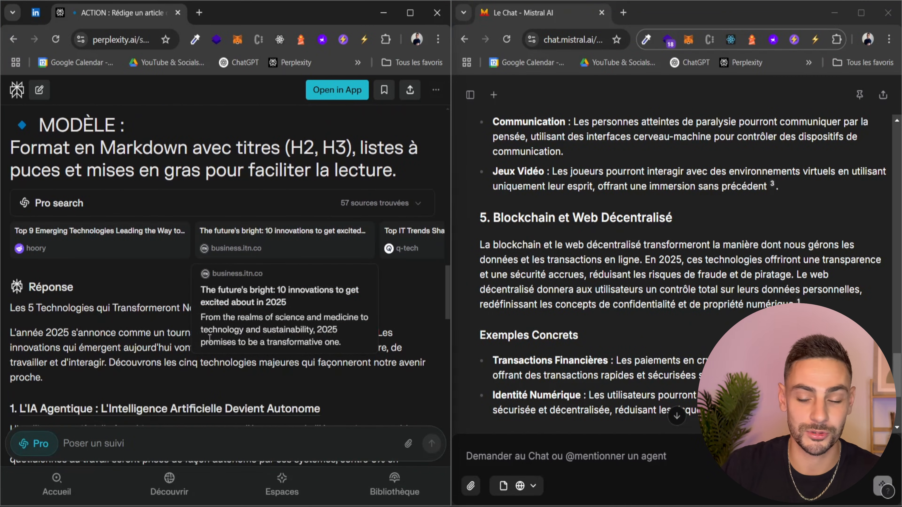
pyautogui.scroll(1, 685, 286)
pyautogui.scroll(15, 686, 287)
pyautogui.scroll(-3, 292, 335)
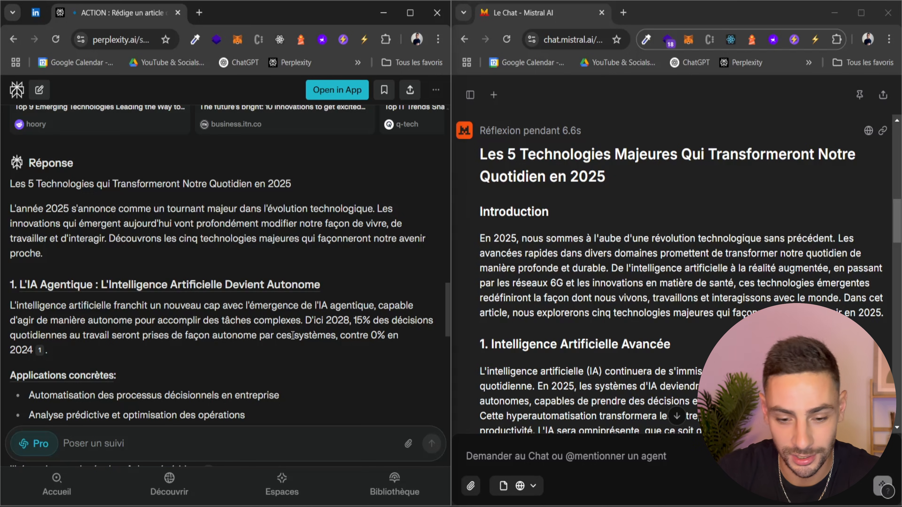
pyautogui.scroll(-2, 232, 356)
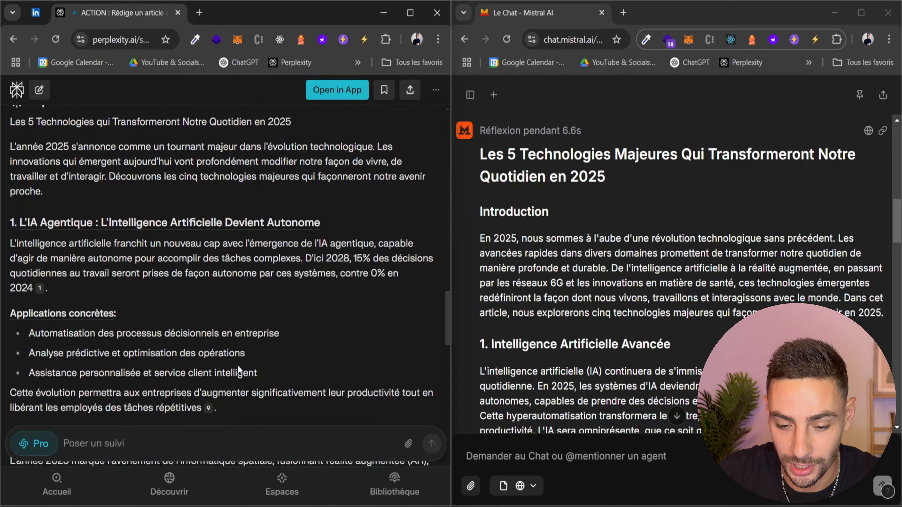
pyautogui.moveTo(233, 416); pyautogui.dragTo(10, 222)
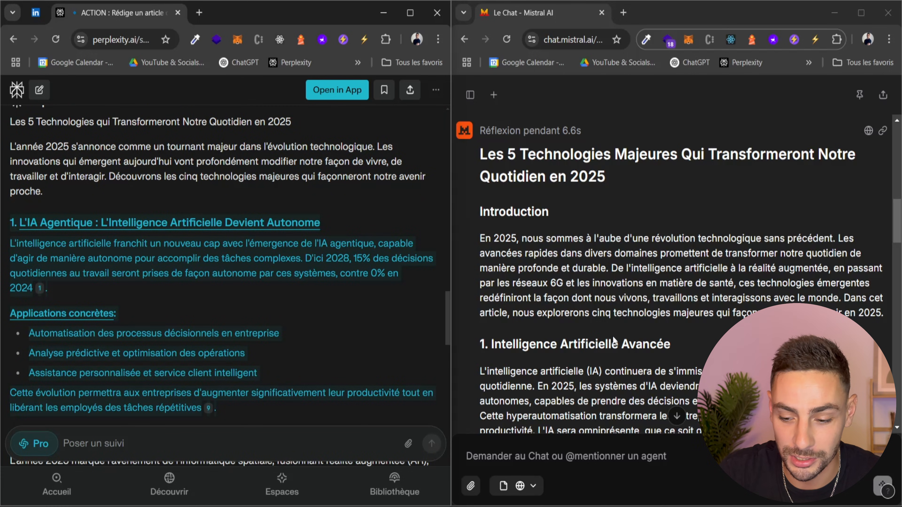
# Read Le Chat's first section on advanced artificial intelligence and its concrete examples to compare them with Perplexity's first section
pyautogui.scroll(-2, 647, 350)
pyautogui.scroll(-2, 648, 350)
pyautogui.click(566, 251)
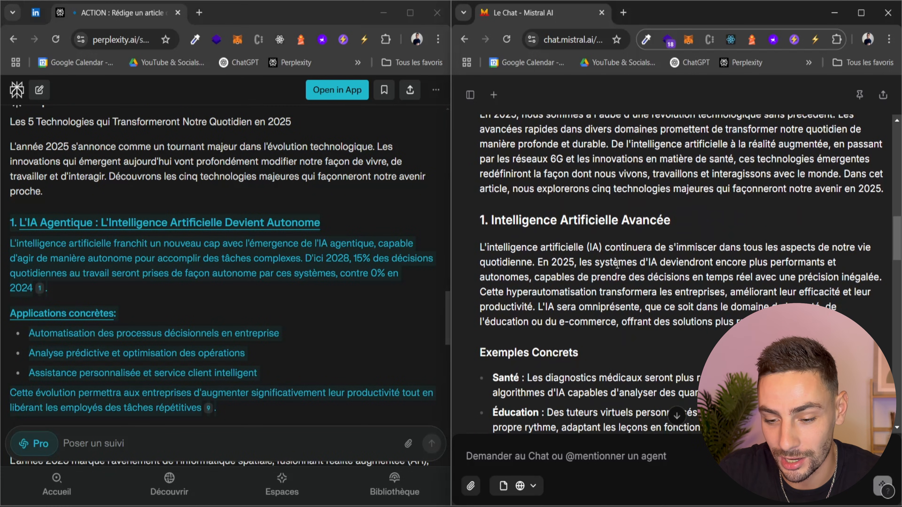
pyautogui.scroll(-4, 579, 269)
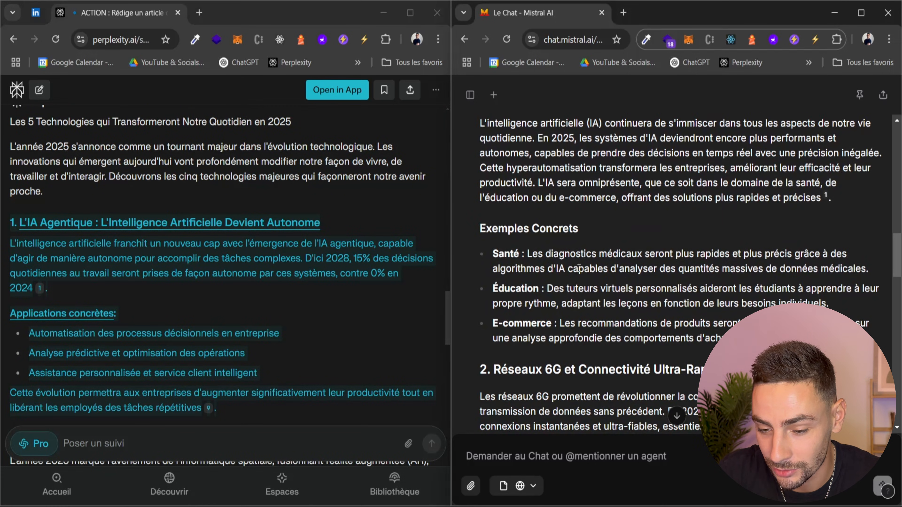
pyautogui.moveTo(596, 285); pyautogui.dragTo(489, 257)
pyautogui.moveTo(572, 304); pyautogui.dragTo(540, 315)
pyautogui.click(576, 352)
pyautogui.click(604, 350)
pyautogui.scroll(2, 620, 342)
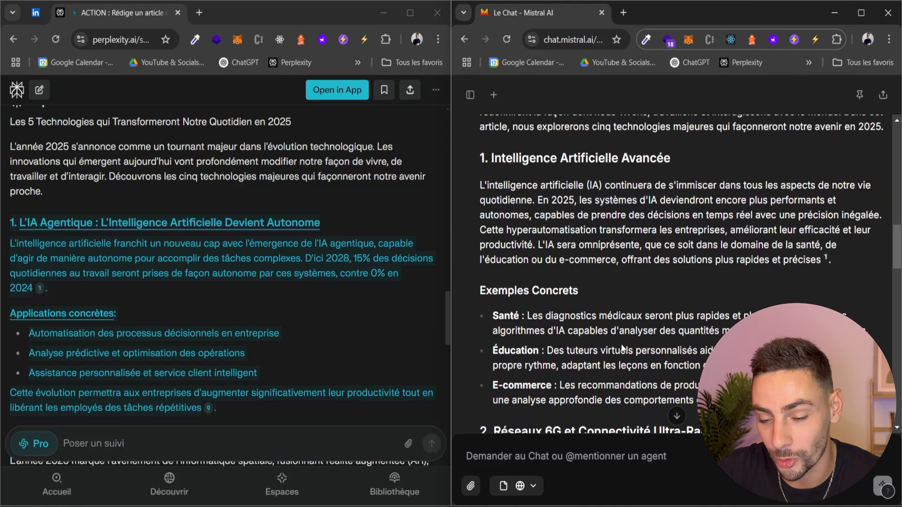
# Skim Perplexity's sections 2 and 3, and highlight Le Chat's paragraph on 6G networks for comparison
pyautogui.click(403, 221)
pyautogui.scroll(-9, 298, 221)
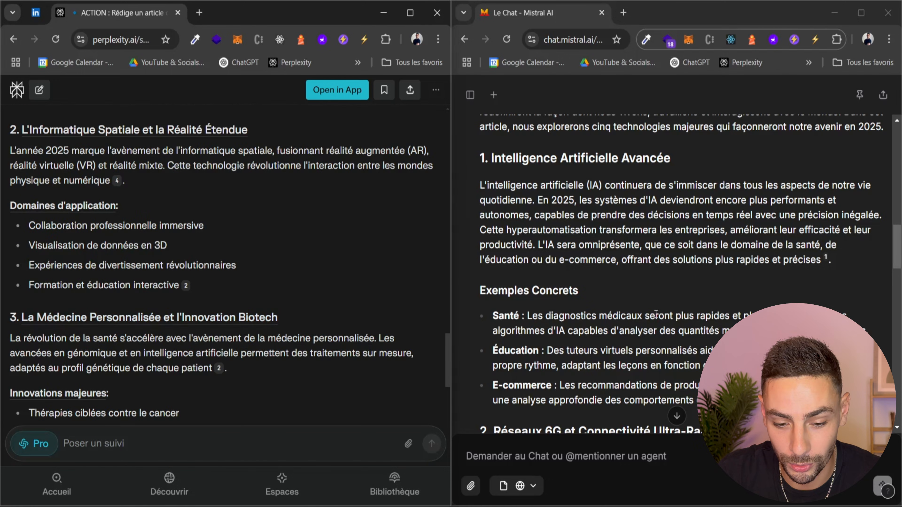
pyautogui.scroll(-7, 656, 314)
pyautogui.moveTo(657, 304); pyautogui.dragTo(489, 207)
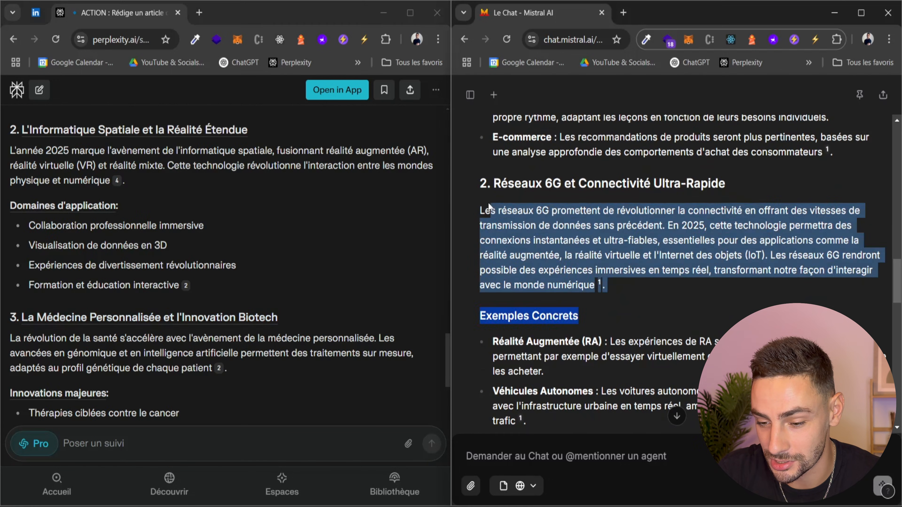
# Review Le Chat's sections 3 to 5 on personalized medicine, brain-machine interfaces and blockchain, highlighting their paragraphs
pyautogui.scroll(-12, 489, 207)
pyautogui.moveTo(589, 249); pyautogui.dragTo(494, 147)
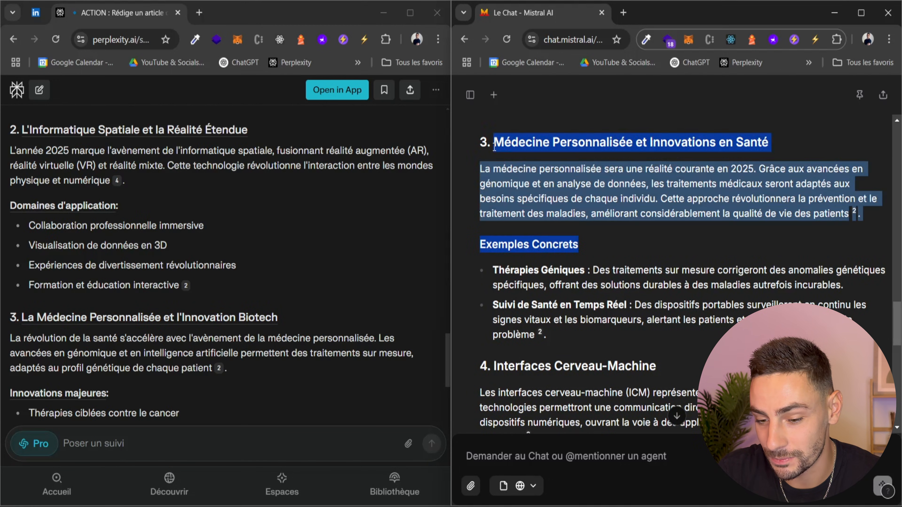
pyautogui.click(494, 147)
pyautogui.scroll(-5, 494, 147)
pyautogui.moveTo(590, 343); pyautogui.dragTo(495, 190)
pyautogui.scroll(-6, 660, 238)
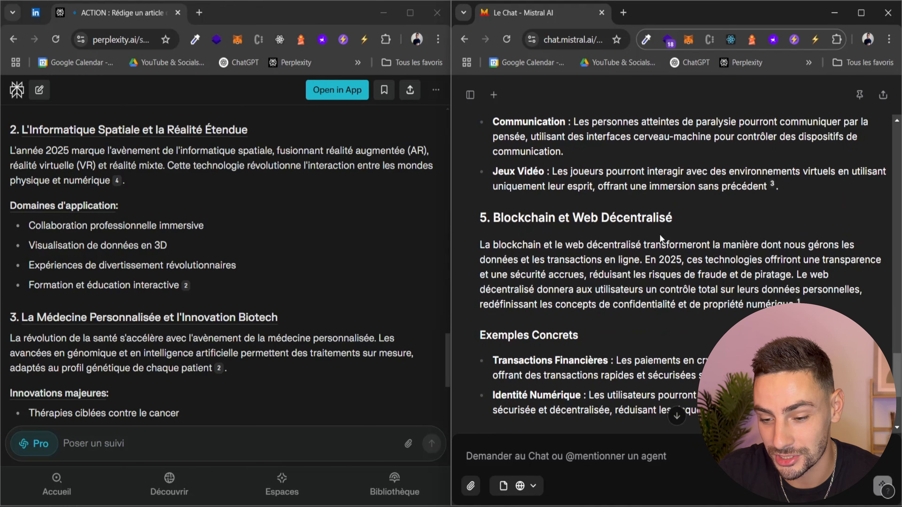
pyautogui.moveTo(589, 337); pyautogui.dragTo(492, 217)
pyautogui.click(670, 270)
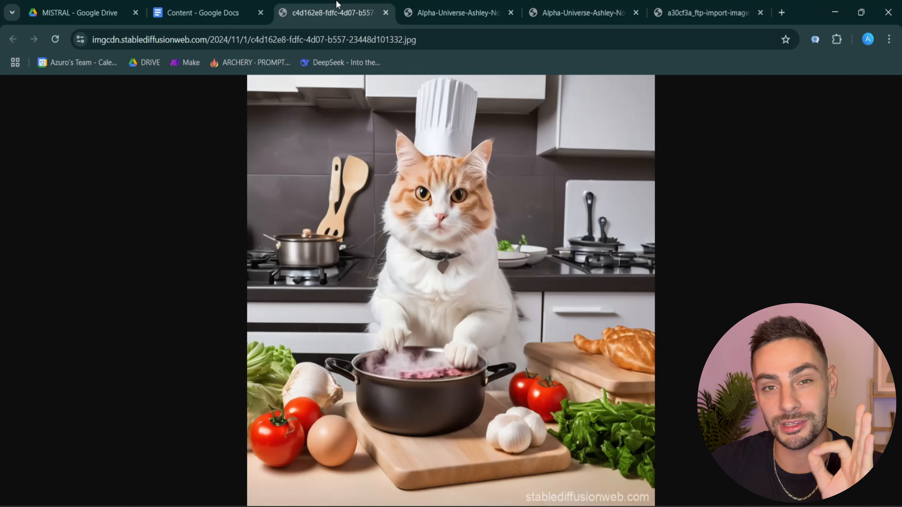
# Look through the other test images open in the browser after the chef cat picture
pyautogui.click(457, 8)
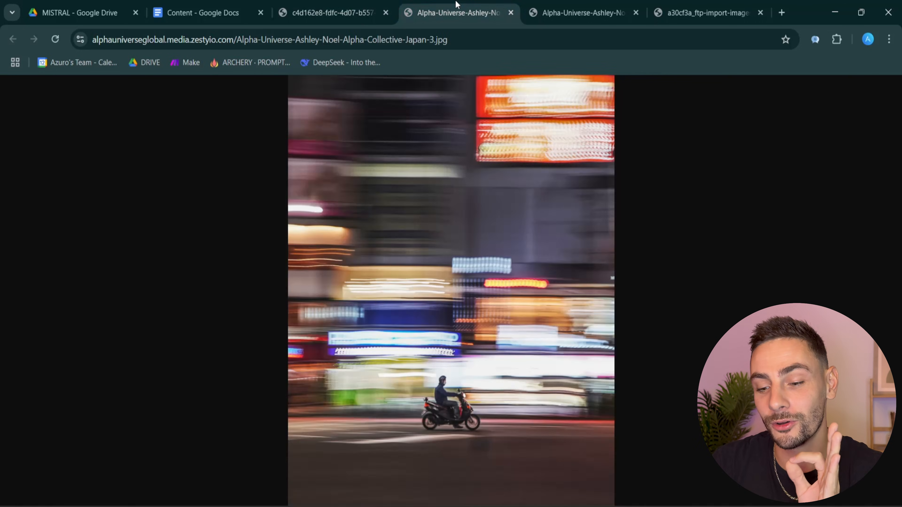
pyautogui.click(540, 10)
pyautogui.click(690, 14)
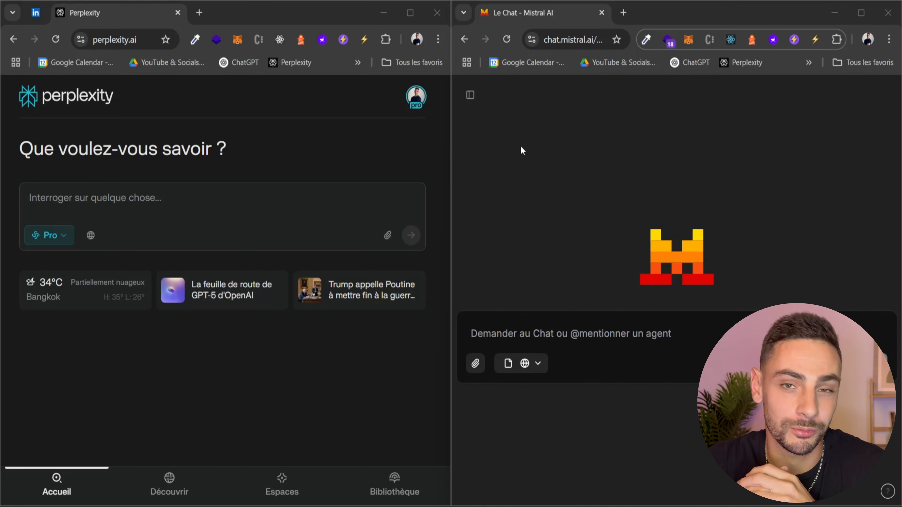
# With the chef cat image attached in both assistants, enter "décris moi l'image du mieux que tu peux avec autant de détails que possible" in Perplexity
pyautogui.click(239, 209)
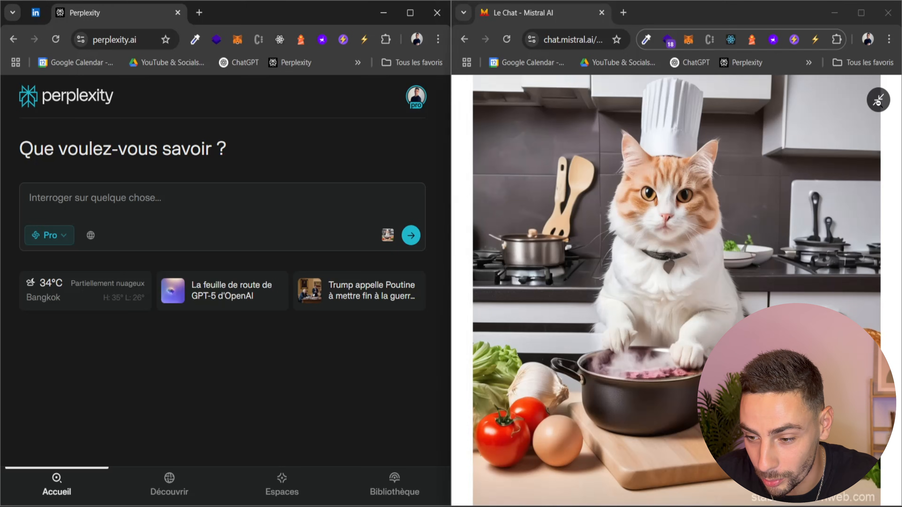
pyautogui.click(878, 100)
pyautogui.click(218, 266)
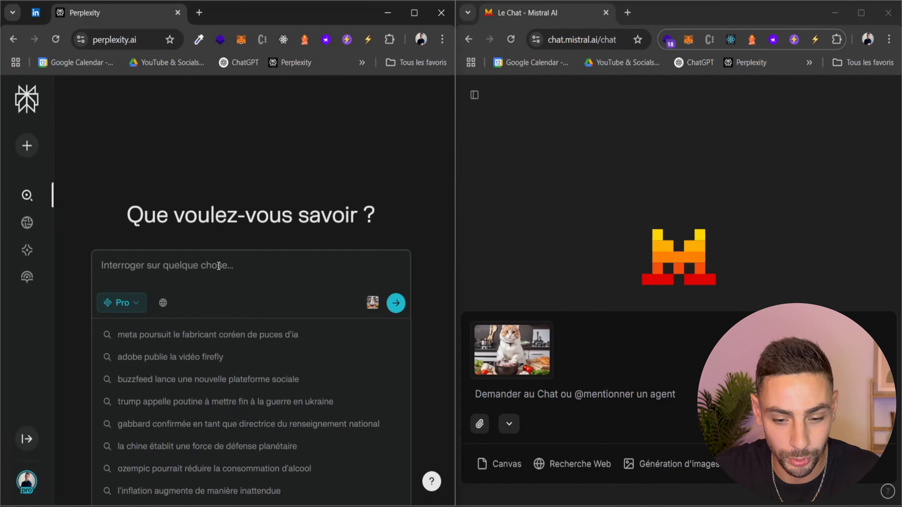
pyautogui.write('décris ')
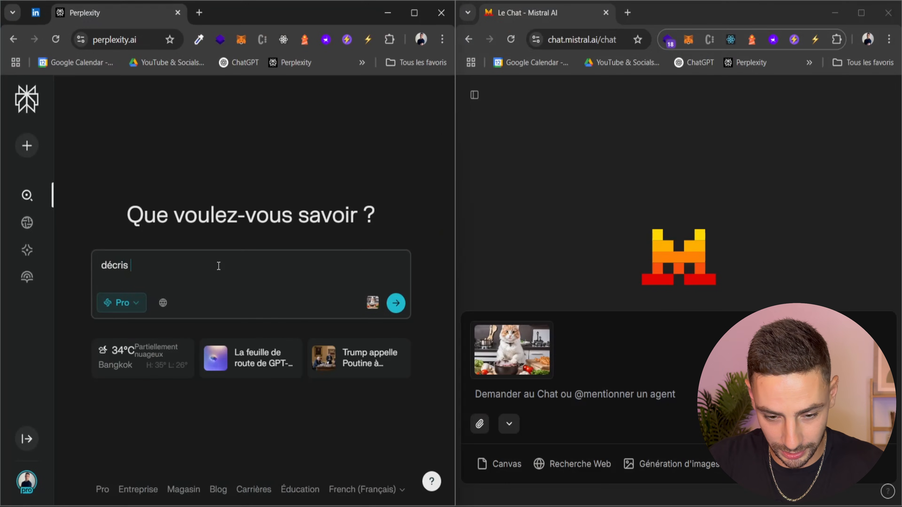
pyautogui.write("moi l'image du mieux que tu peux ave")
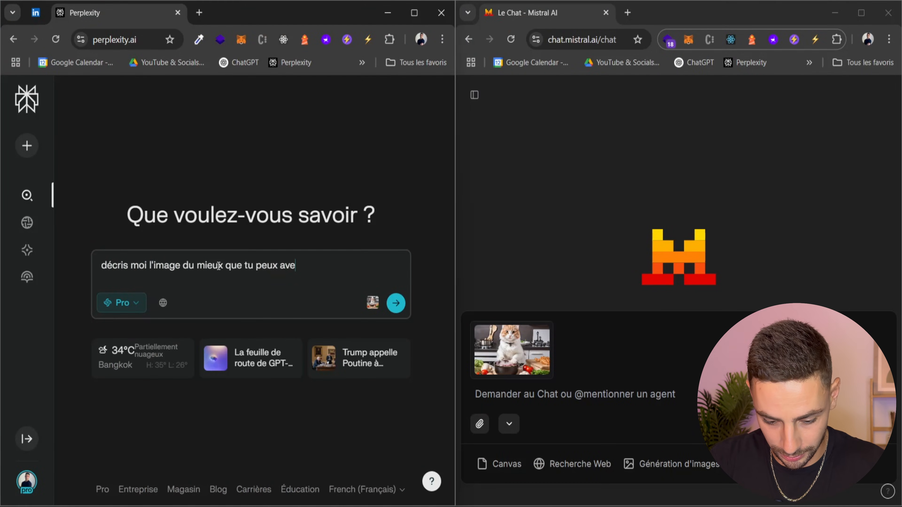
pyautogui.write('c autant de détails que p')
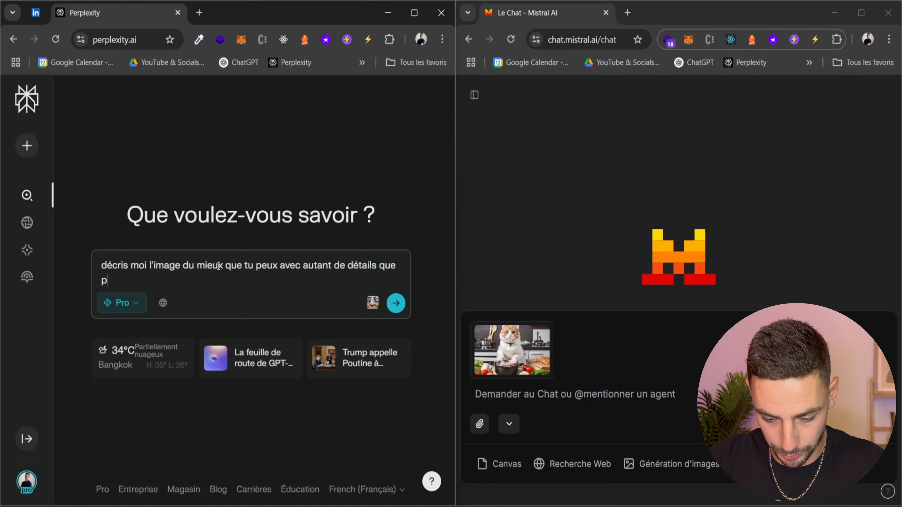
pyautogui.write('ossible')
# Copy the image description prompt from Perplexity into Le Chat and submit it in both assistants
pyautogui.hotkey('ctrl', 'a')
pyautogui.hotkey('ctrl', 'c')
pyautogui.click(557, 394)
pyautogui.hotkey('ctrl', 'v')
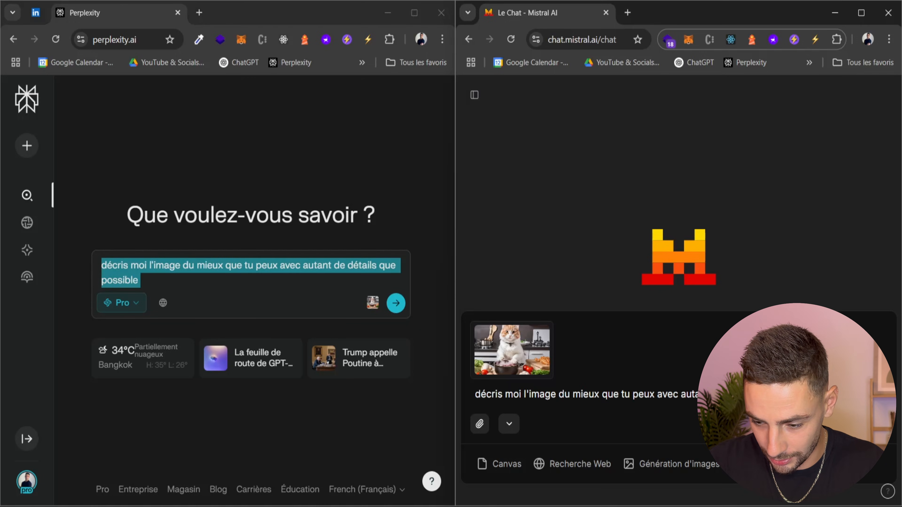
pyautogui.press('Return')
pyautogui.click(396, 303)
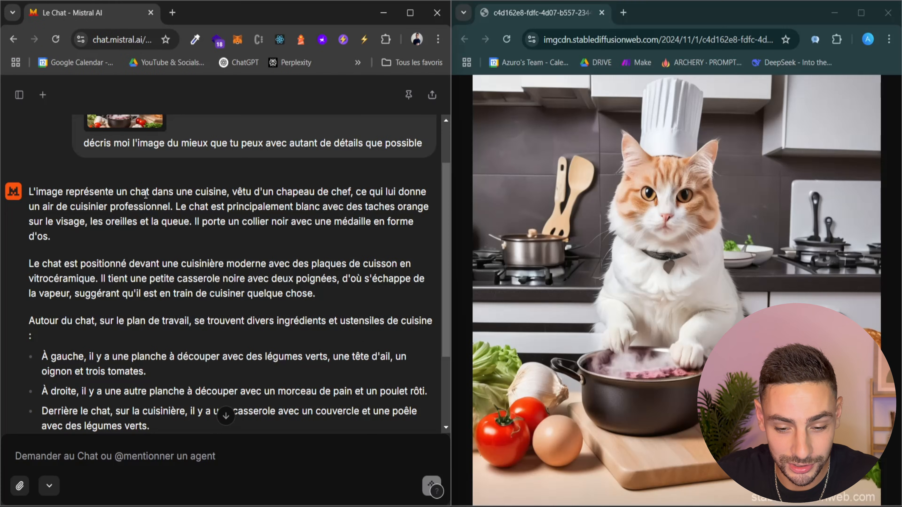
# Check the first paragraph of Le Chat's description against the image, highlighting the cat's setting, fur colours and collar medal
pyautogui.moveTo(145, 194); pyautogui.dragTo(332, 194)
pyautogui.click(269, 195)
pyautogui.moveTo(176, 206); pyautogui.dragTo(201, 227)
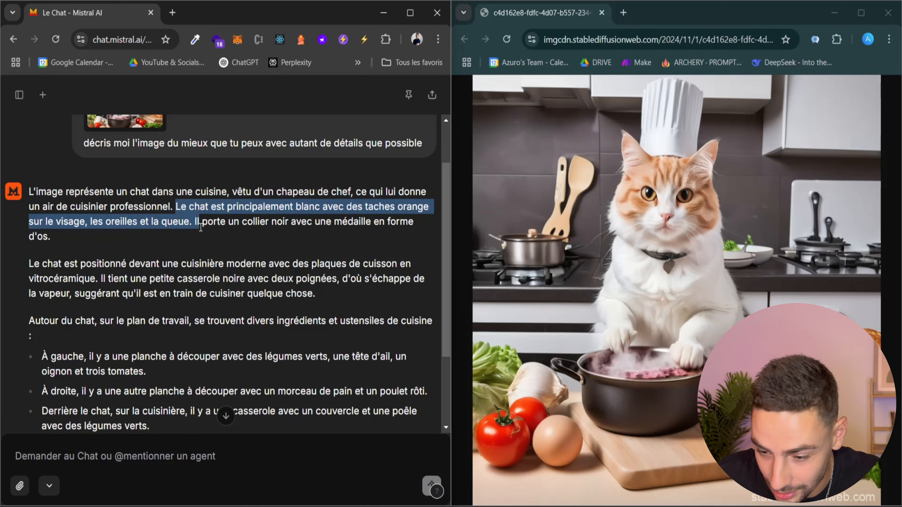
pyautogui.click(217, 235)
pyautogui.moveTo(192, 222); pyautogui.dragTo(246, 235)
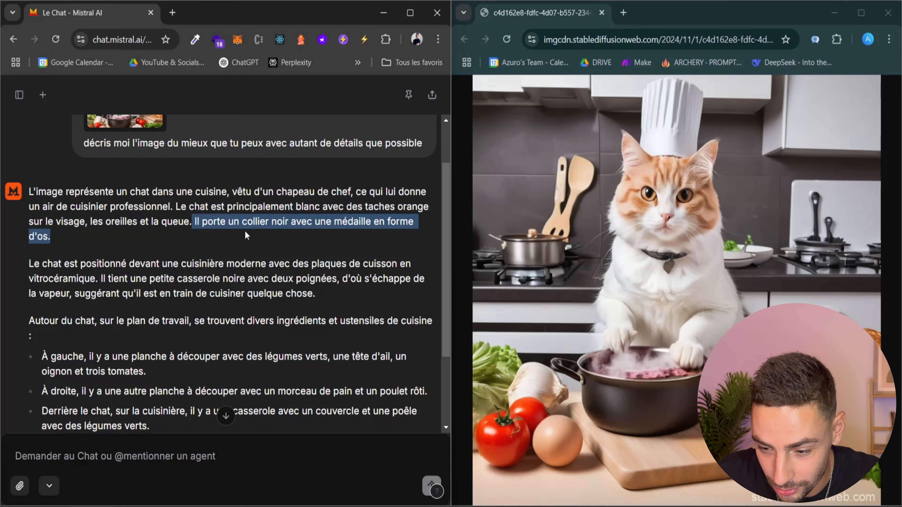
pyautogui.click(185, 232)
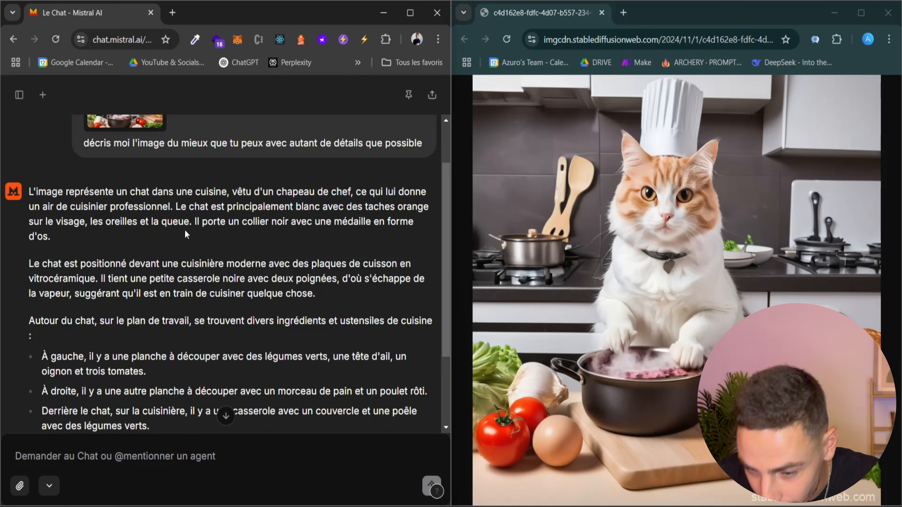
pyautogui.click(677, 275)
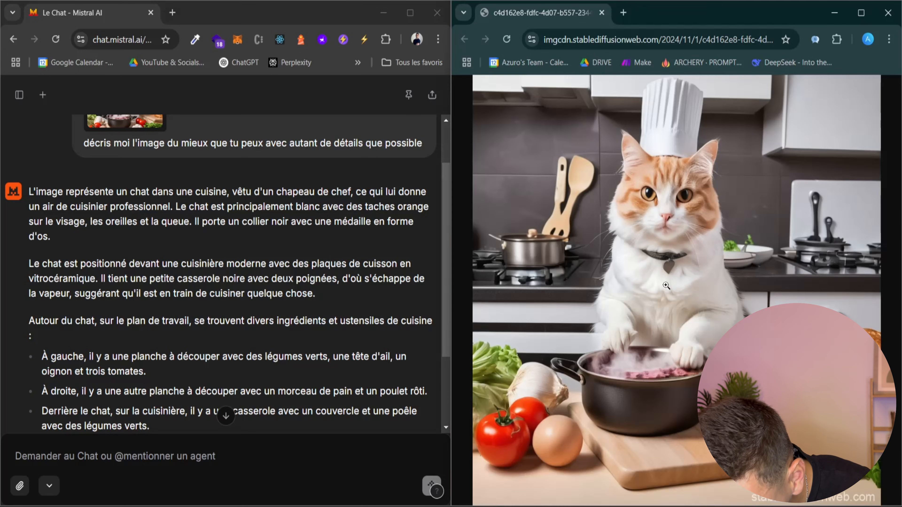
# Check the rest of Le Chat's description against the image, including the stove, steaming pot, surrounding ingredients and background
pyautogui.scroll(-2, 228, 284)
pyautogui.moveTo(92, 201); pyautogui.dragTo(177, 201)
pyautogui.click(264, 211)
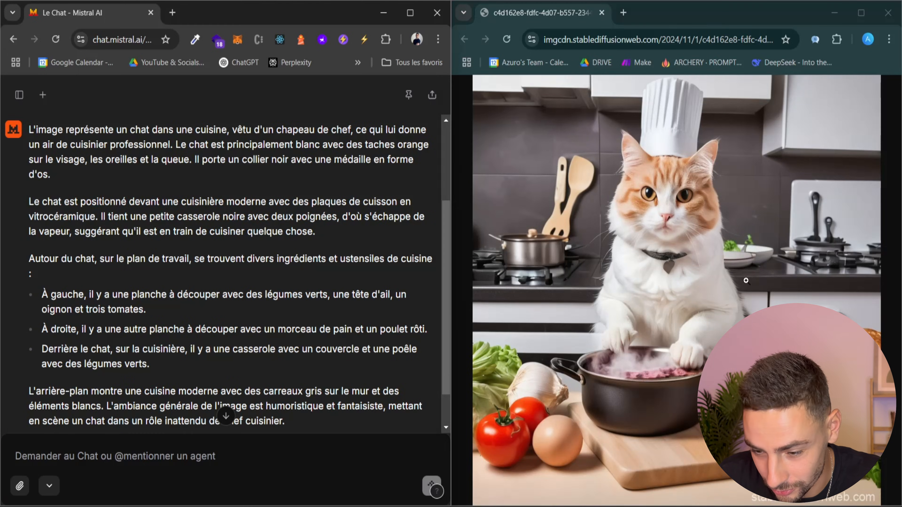
pyautogui.moveTo(164, 217); pyautogui.dragTo(417, 218)
pyautogui.scroll(-1, 409, 228)
pyautogui.doubleClick(387, 248)
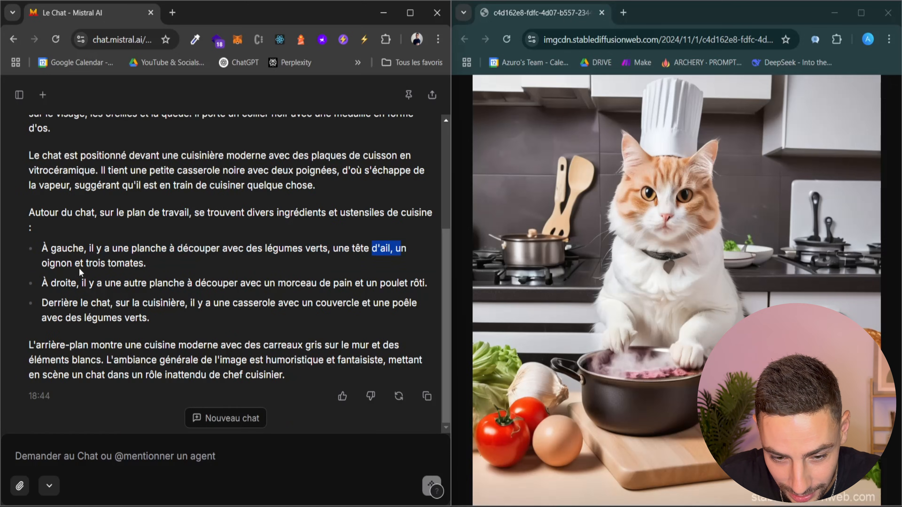
pyautogui.moveTo(61, 263); pyautogui.dragTo(143, 264)
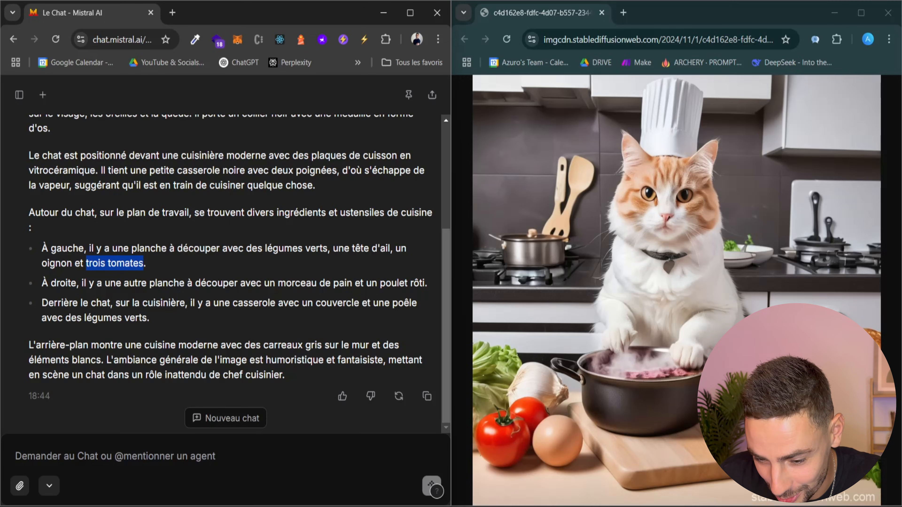
pyautogui.moveTo(138, 374); pyautogui.dragTo(107, 360)
pyautogui.click(286, 378)
pyautogui.click(213, 320)
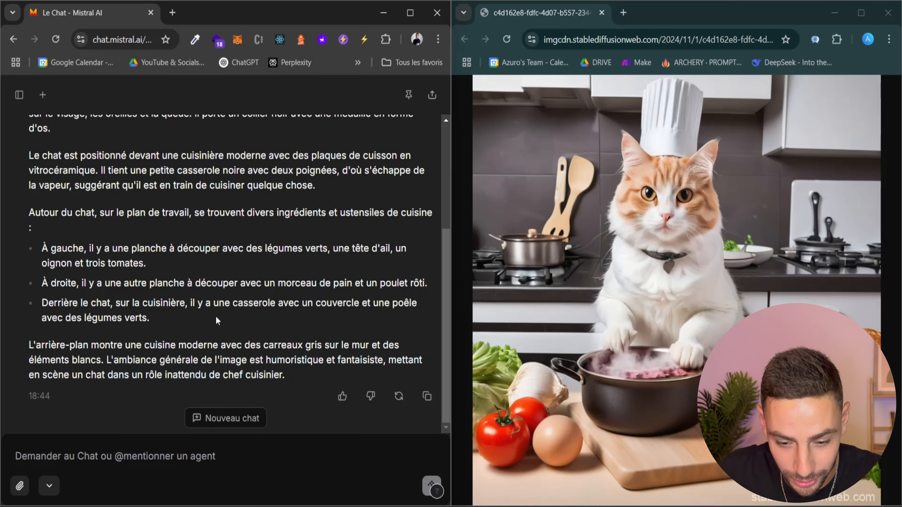
pyautogui.scroll(5, 214, 319)
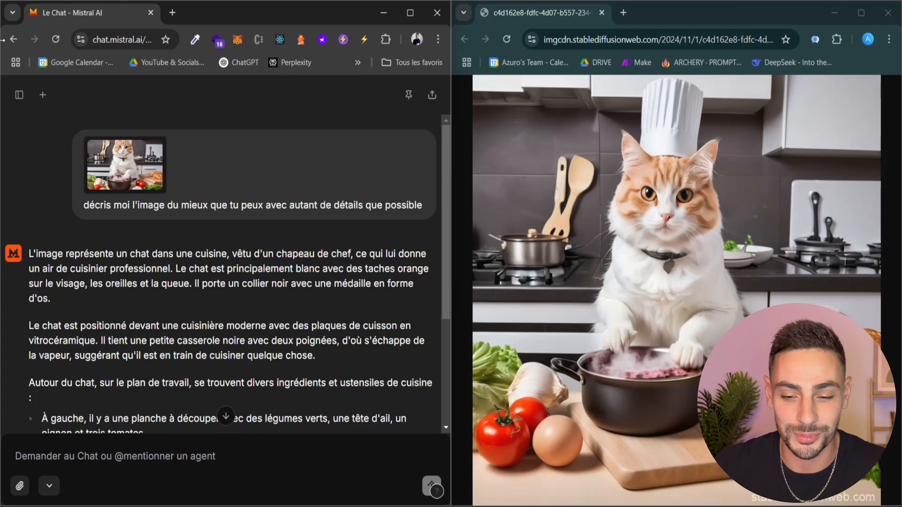
# Switch to Perplexity's description, enlarge the page to 110%, and compare its opening sentence with the image
pyautogui.click(383, 13)
pyautogui.hotkey('ctrl', '+')
pyautogui.scroll(5, 224, 297)
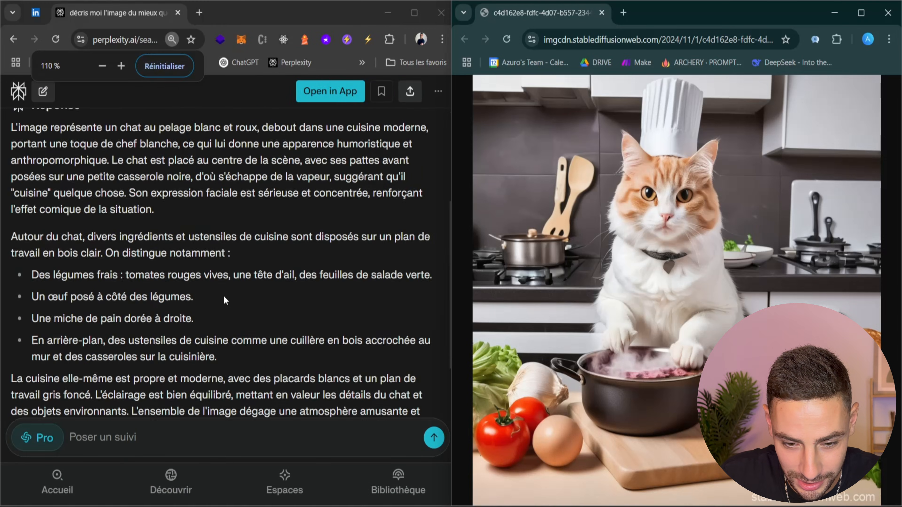
pyautogui.scroll(-3, 224, 297)
pyautogui.moveTo(54, 186); pyautogui.dragTo(257, 200)
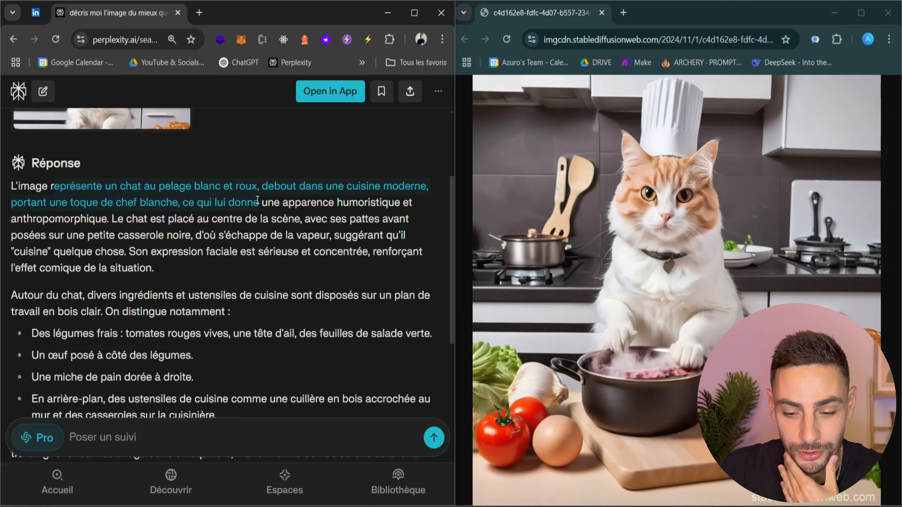
pyautogui.click(282, 229)
pyautogui.moveTo(50, 203); pyautogui.dragTo(108, 219)
# Check Perplexity's statements on the cat's central position, paws on the pot, steam and facial expression against the image
pyautogui.scroll(-2, 108, 220)
pyautogui.moveTo(112, 157); pyautogui.dragTo(194, 182)
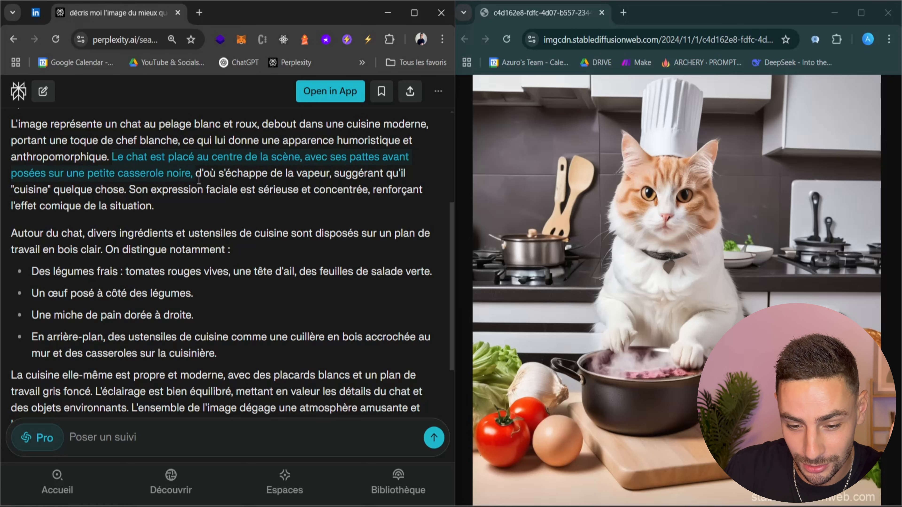
pyautogui.click(239, 180)
pyautogui.moveTo(307, 173); pyautogui.dragTo(379, 174)
pyautogui.moveTo(136, 189); pyautogui.dragTo(185, 204)
pyautogui.click(207, 209)
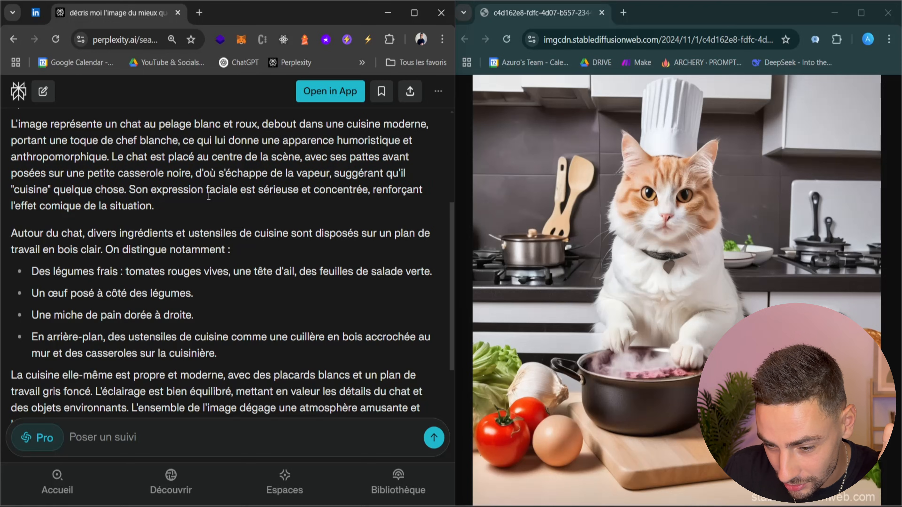
# Check Perplexity's list of ingredients and utensils against the image, highlighting the egg and the golden bread loaf entries
pyautogui.scroll(-2, 209, 195)
pyautogui.moveTo(32, 231); pyautogui.dragTo(193, 232)
pyautogui.click(209, 237)
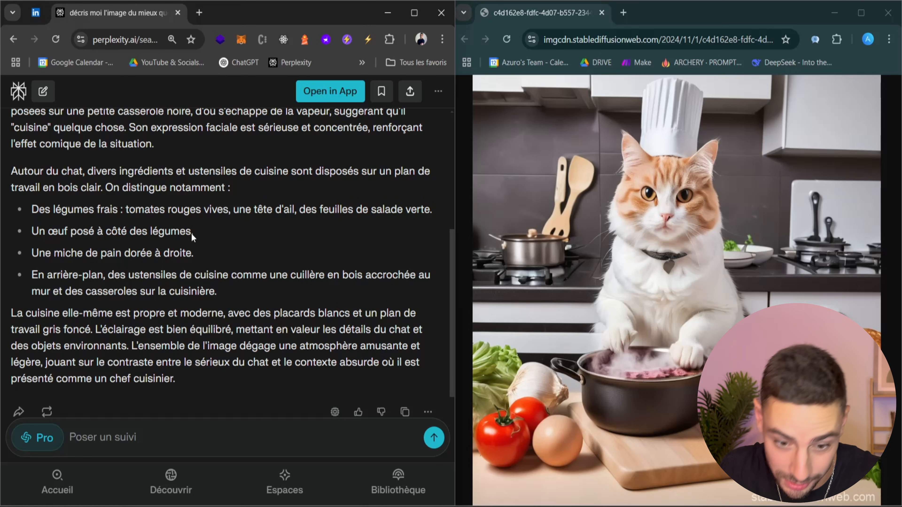
pyautogui.scroll(-2, 118, 221)
pyautogui.moveTo(32, 191); pyautogui.dragTo(191, 192)
pyautogui.click(204, 196)
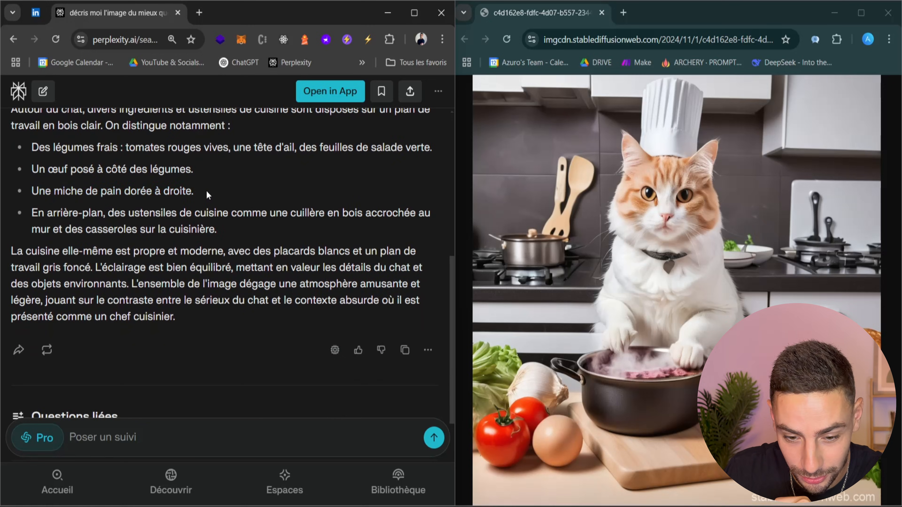
pyautogui.scroll(2, 198, 280)
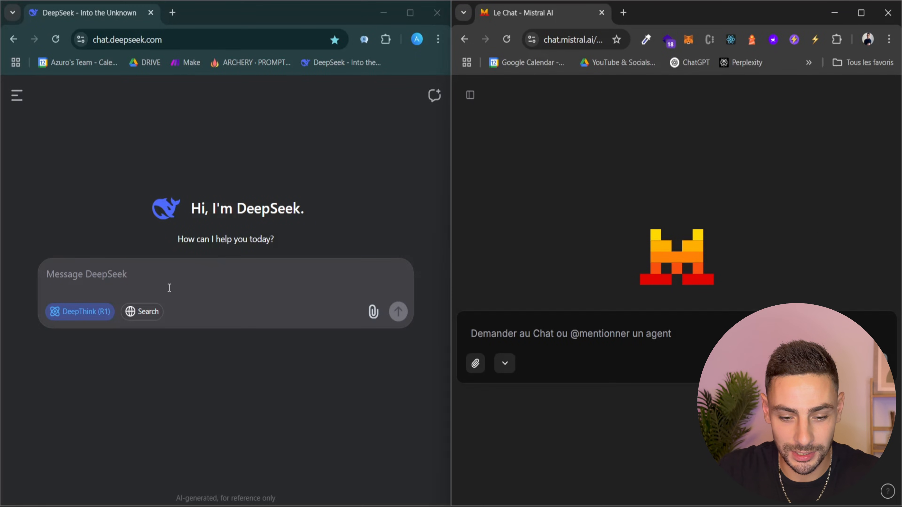
# Turn off DeepThink (R1) in DeepSeek and enable the code interpreter in Le Chat
pyautogui.click(80, 318)
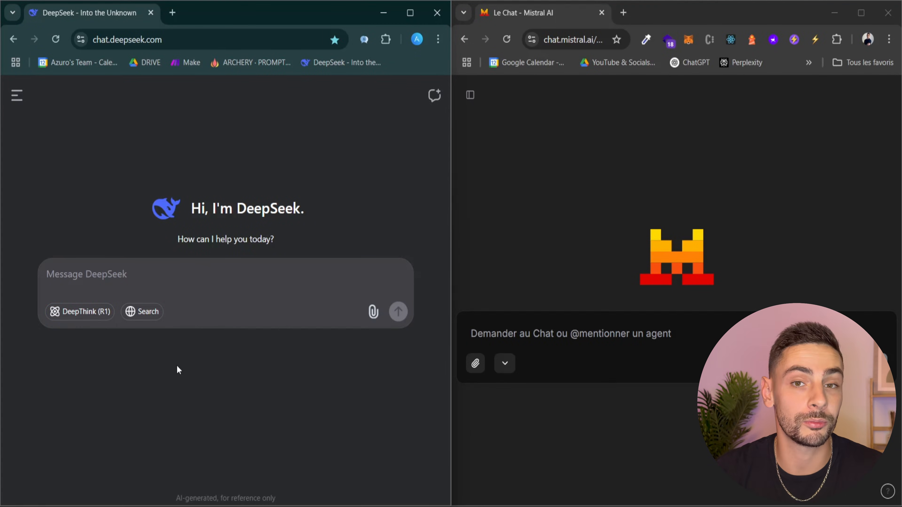
pyautogui.click(506, 363)
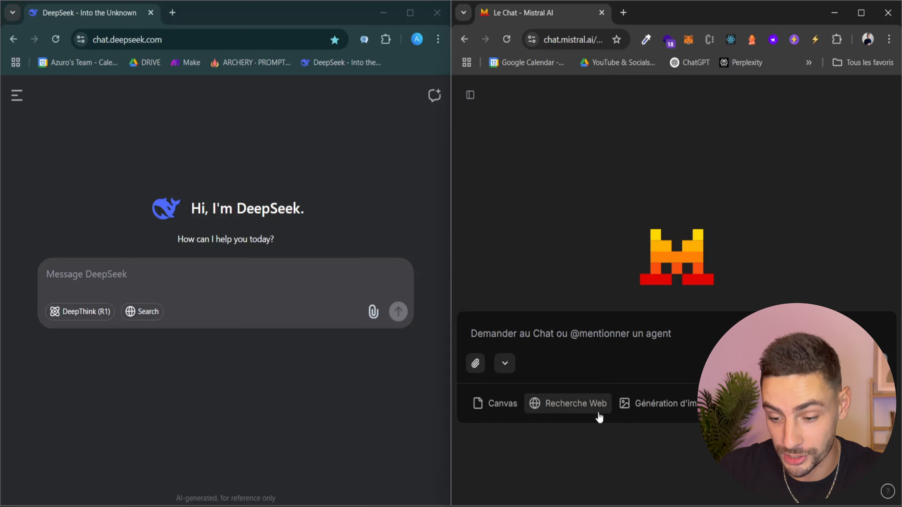
pyautogui.click(696, 404)
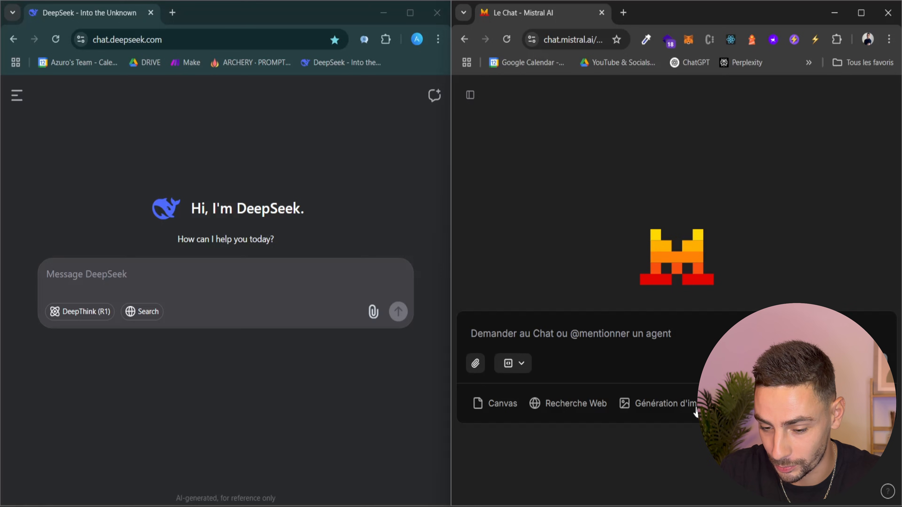
# Paste the prompt for a React TSX, Vite and tailwindcss@3 sudoku app into Le Chat and review its requirements
pyautogui.click(573, 337)
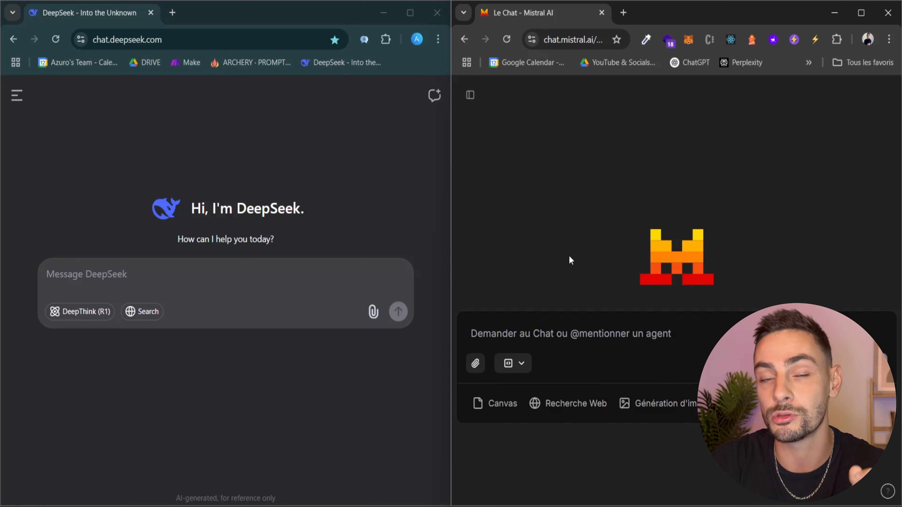
pyautogui.hotkey('ctrl', 'v')
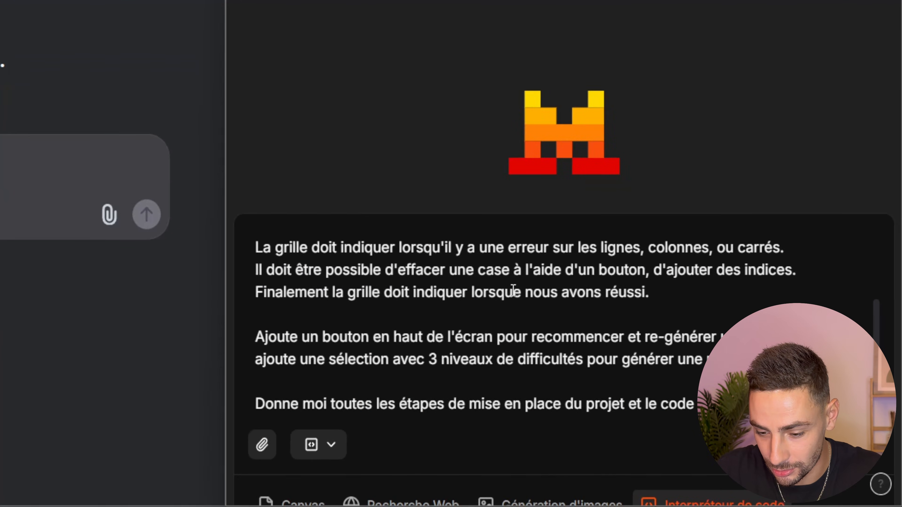
pyautogui.scroll(3, 617, 379)
pyautogui.moveTo(420, 291); pyautogui.dragTo(714, 294)
pyautogui.click(604, 294)
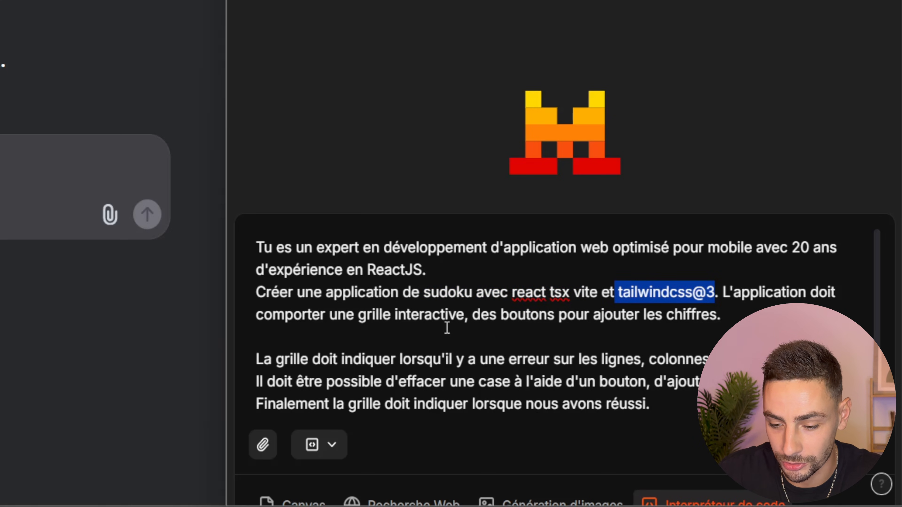
pyautogui.click(518, 316)
pyautogui.scroll(-1, 519, 320)
pyautogui.scroll(-1, 519, 319)
pyautogui.scroll(1, 519, 319)
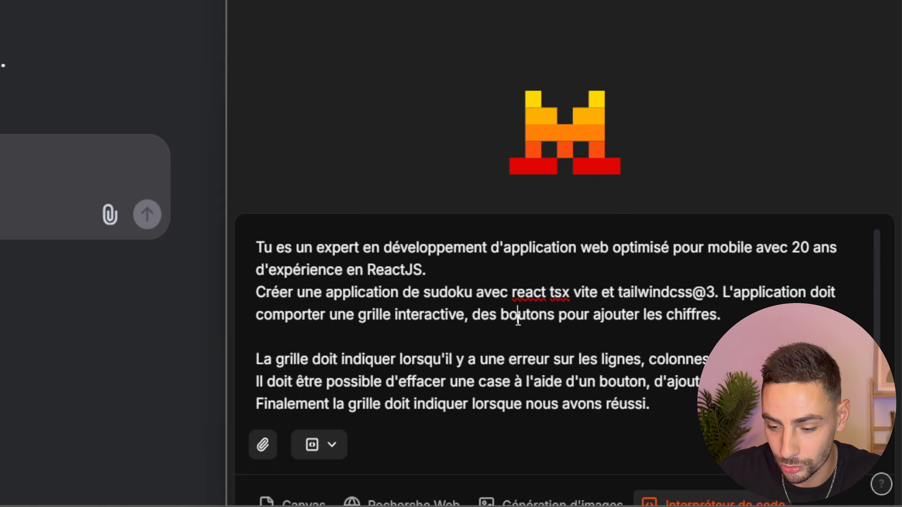
pyautogui.scroll(-4, 518, 320)
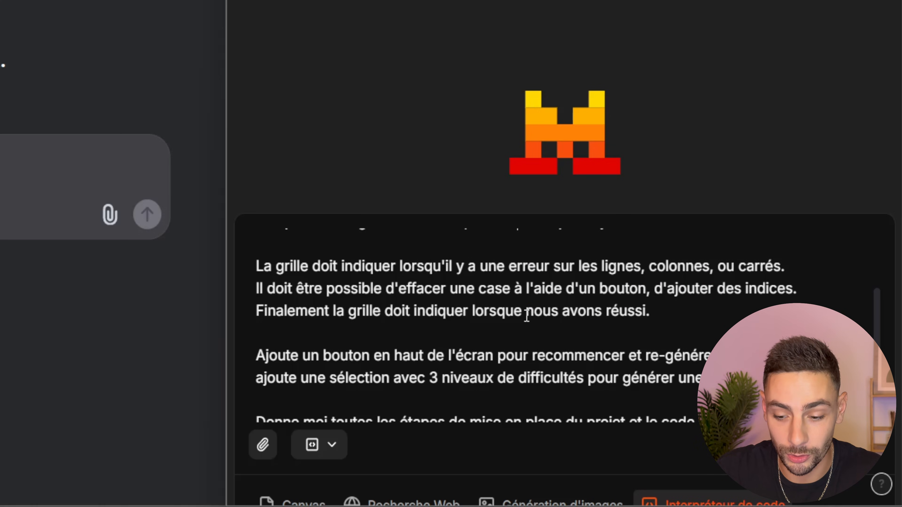
pyautogui.scroll(-1, 526, 316)
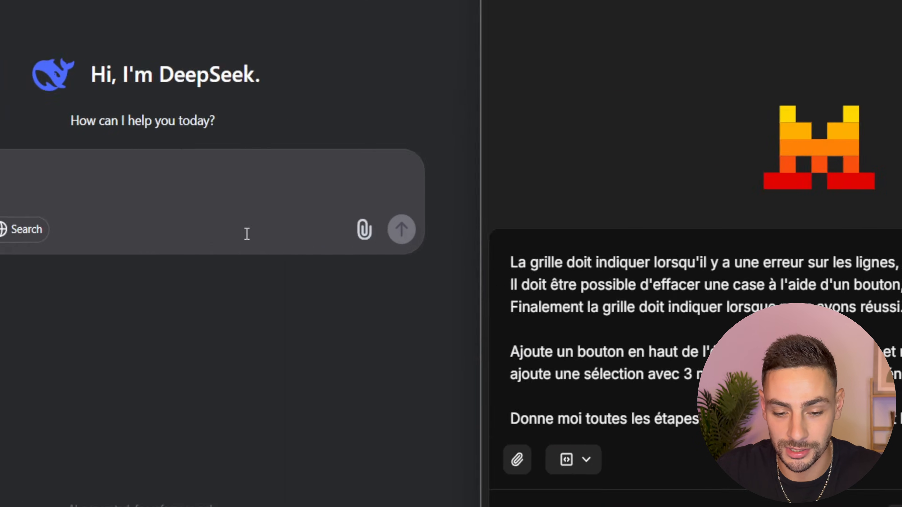
# Paste the same sudoku app prompt into DeepSeek, check its text, and submit the prompt in both chats
pyautogui.write("Créer une application de sudoku avec react tsx vite et tailwindcss@3. L'application doit comporter une grille interactive, des boutons pour ajouter les chiffres.  La grille doit indiquer lorsqu'il y a une erreur sur les lignes, colonnes, ou carrés. Il doit être possible d'effacer une case à l'aide d'un bouton, d'ajouter des indices. Finalement la grille doit indiquer lorsque nous avons réussi.  Ajoute un bouton en haut de l'écran pour recommencer et re-générer une grille de départ, ajoute une sélection avec 3 niveaux de difficultés pour générer une nouvelle grille.  Donne moi toutes les étapes de mise en place du projet et le code au complet.")
pyautogui.scroll(2, 348, 280)
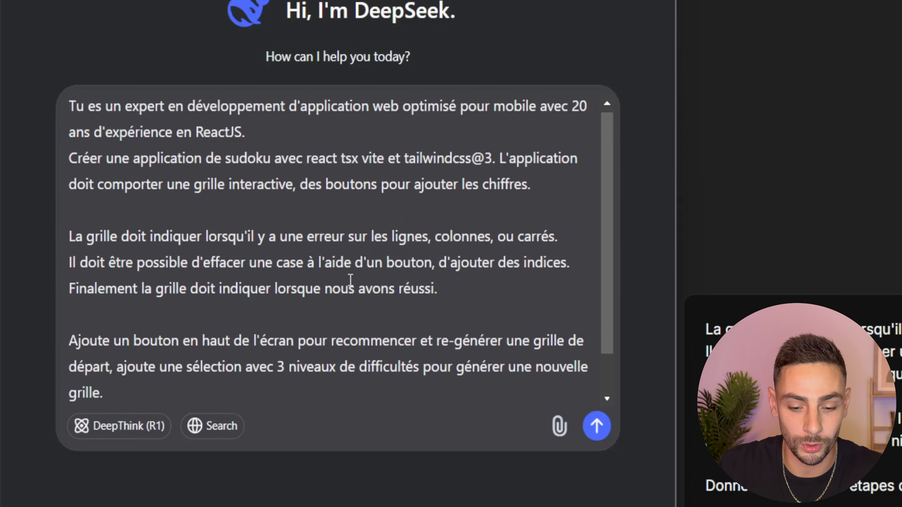
pyautogui.scroll(-3, 350, 282)
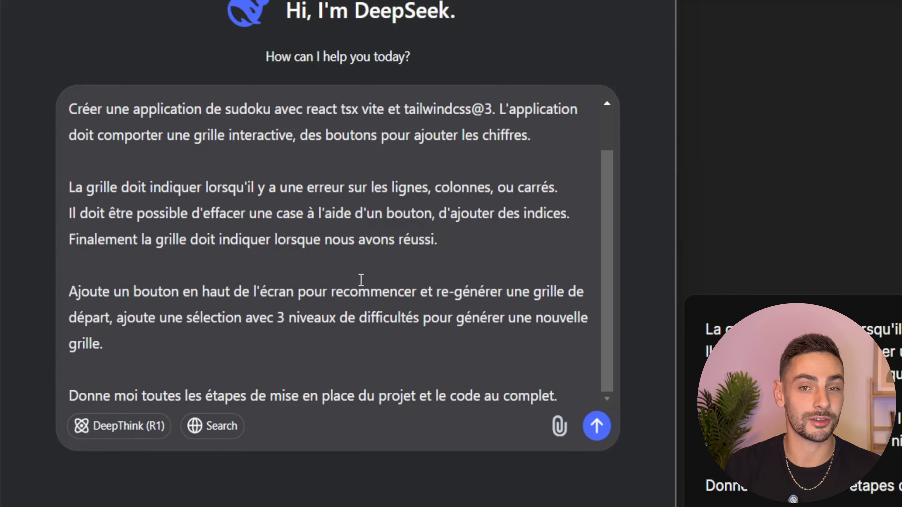
pyautogui.press('Return')
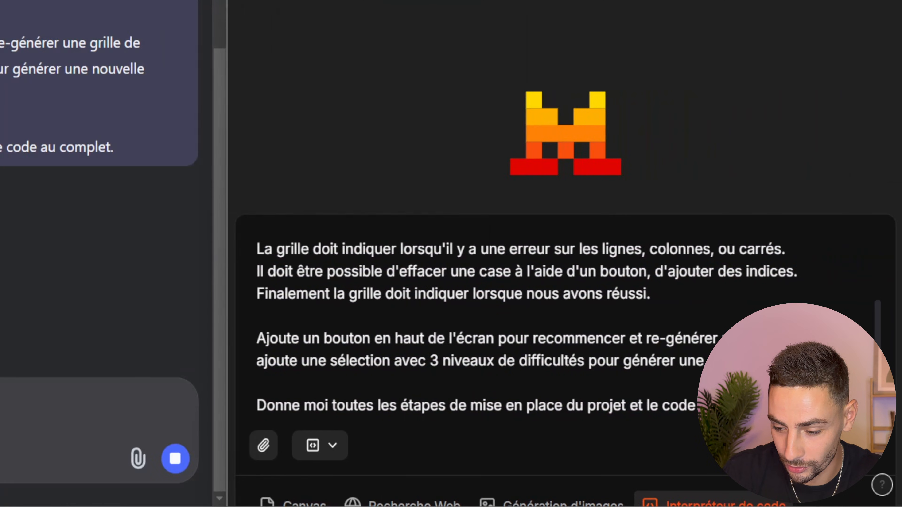
pyautogui.press('Return')
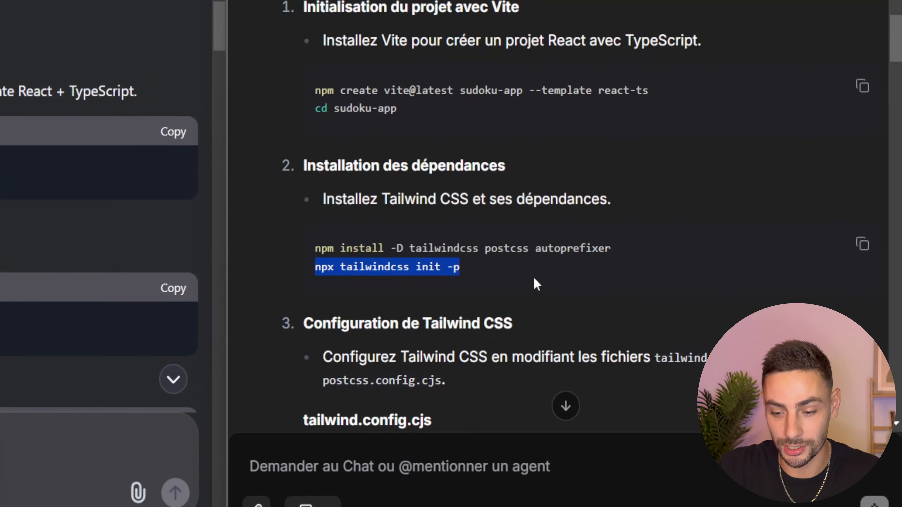
# Review Le Chat's sudoku project instructions, highlighting the code for tailwind.config.cjs and continuing through the remaining files
pyautogui.scroll(-5, 525, 254)
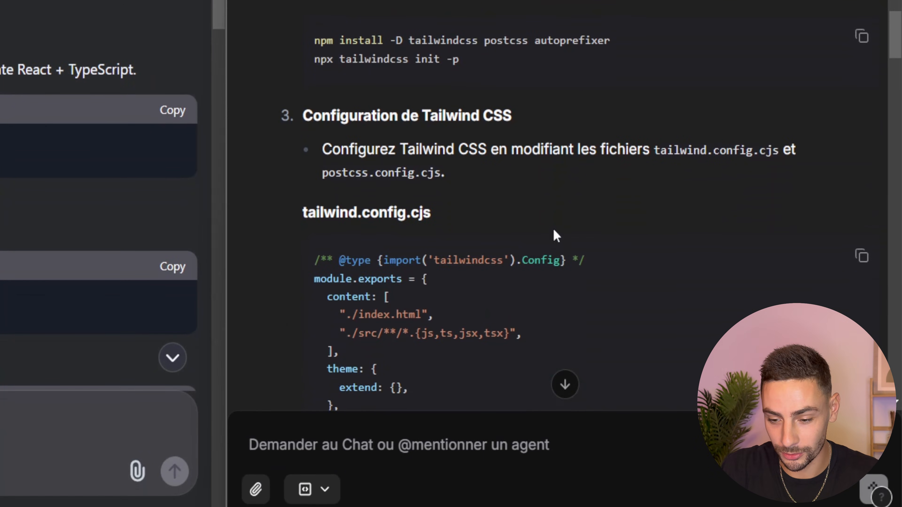
pyautogui.scroll(-5, 600, 194)
pyautogui.moveTo(476, 262); pyautogui.dragTo(313, 92)
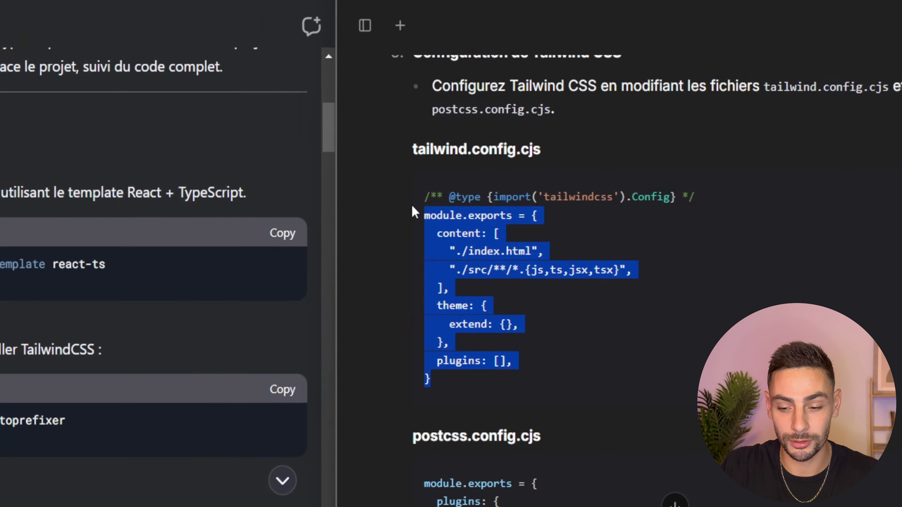
pyautogui.scroll(-8, 510, 213)
pyautogui.moveTo(322, 179); pyautogui.dragTo(313, 82)
pyautogui.scroll(-20, 424, 192)
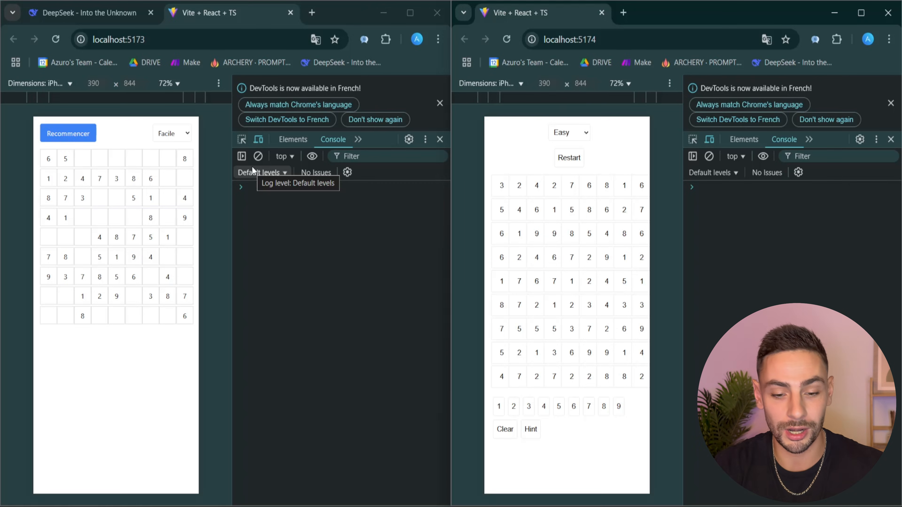
# Test the difficulty selector of DeepSeek's sudoku on localhost:5173 by cycling through Moyen, Difficile and Facile, ending on Difficile
pyautogui.click(176, 138)
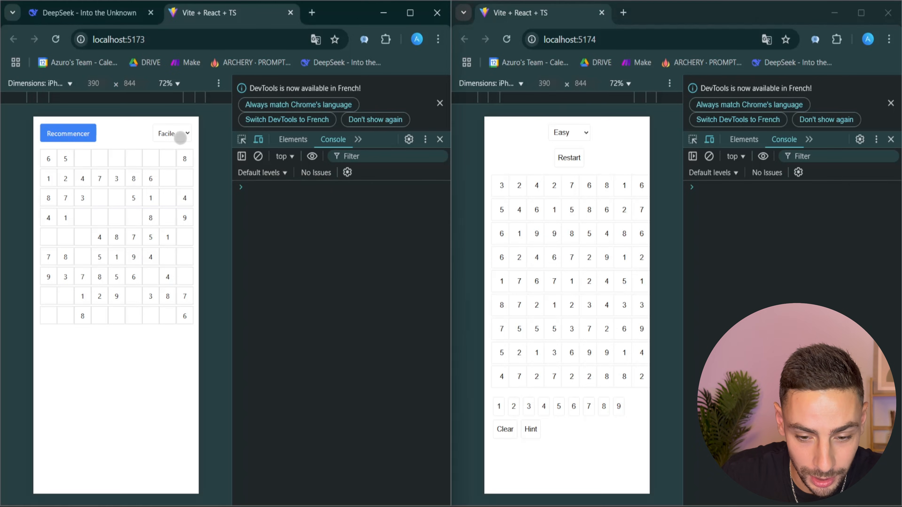
pyautogui.click(174, 168)
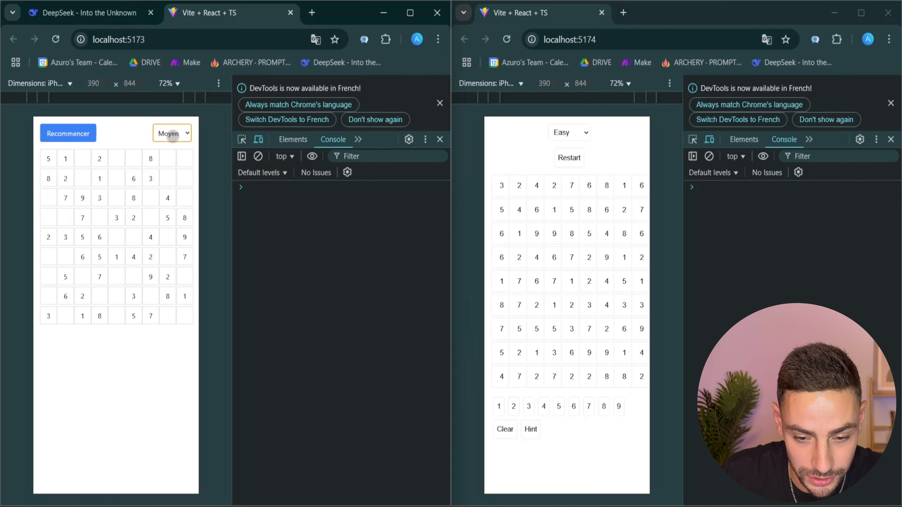
pyautogui.click(174, 137)
pyautogui.click(176, 187)
pyautogui.click(174, 134)
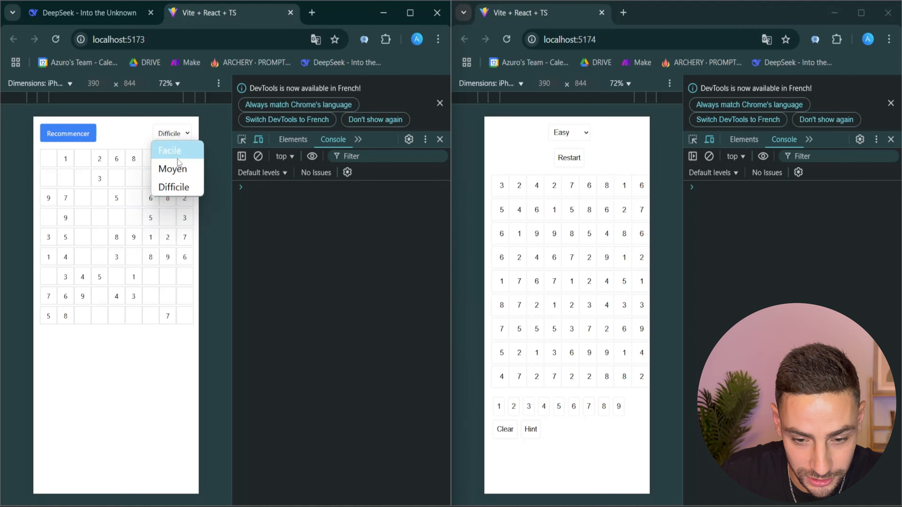
pyautogui.click(170, 150)
pyautogui.click(174, 134)
pyautogui.click(176, 168)
pyautogui.click(174, 134)
pyautogui.click(179, 187)
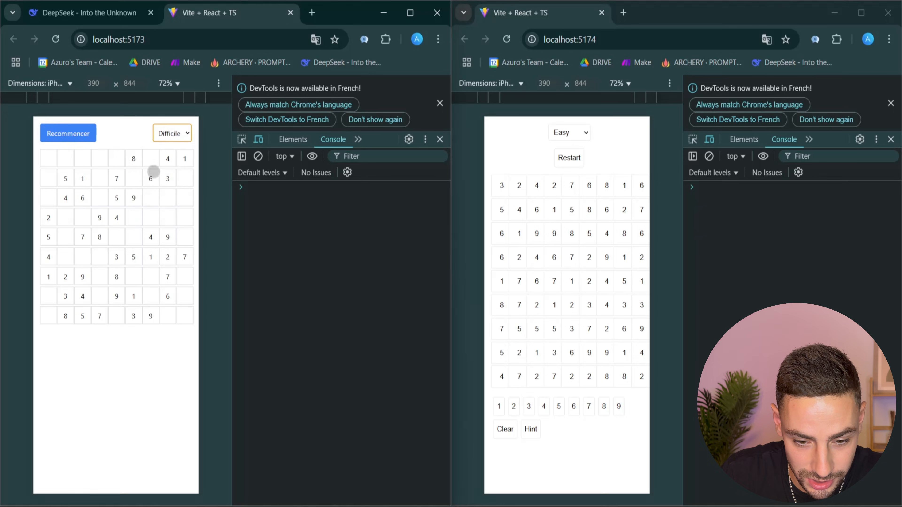
# Test the restart function of DeepSeek's sudoku by regenerating the Difficile grid several times
pyautogui.click(81, 138)
pyautogui.click(81, 137)
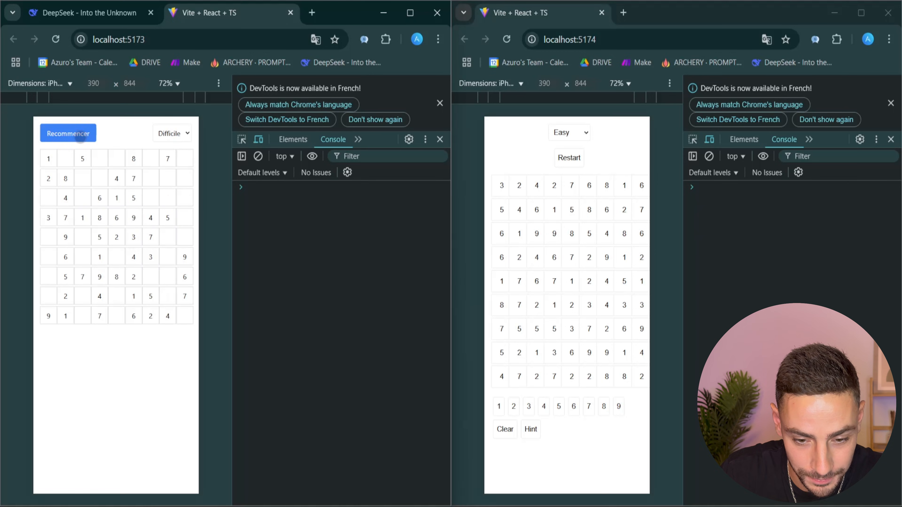
pyautogui.click(80, 138)
# Test the difficulty selector of Le Chat's sudoku on localhost:5174 by choosing Medium and finishing on Hard
pyautogui.click(574, 135)
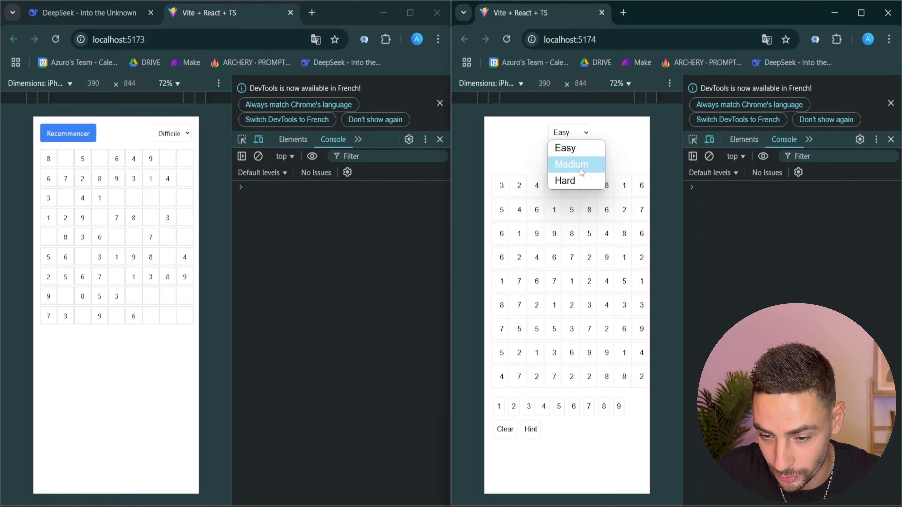
pyautogui.click(572, 165)
pyautogui.click(569, 133)
pyautogui.click(571, 164)
pyautogui.click(578, 185)
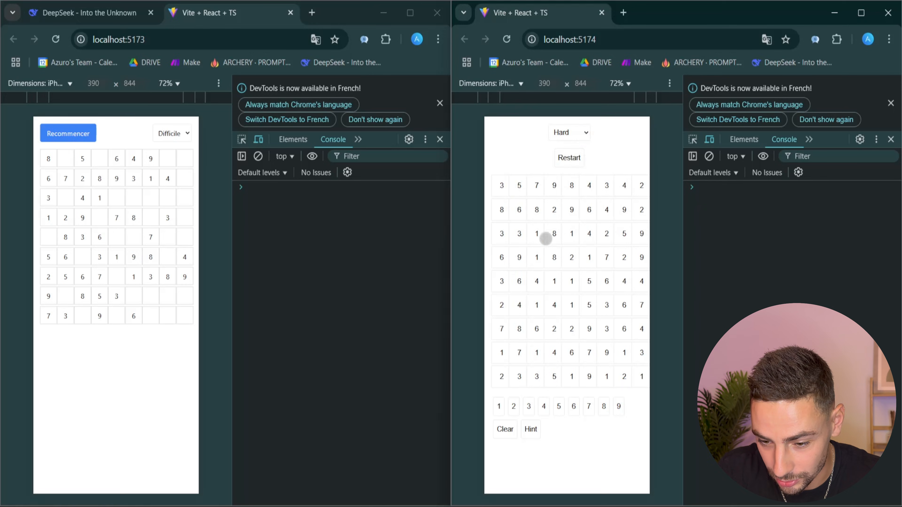
# Try to clear the fourth cell in the third row of Le Chat's sudoku and request a hint
pyautogui.click(552, 234)
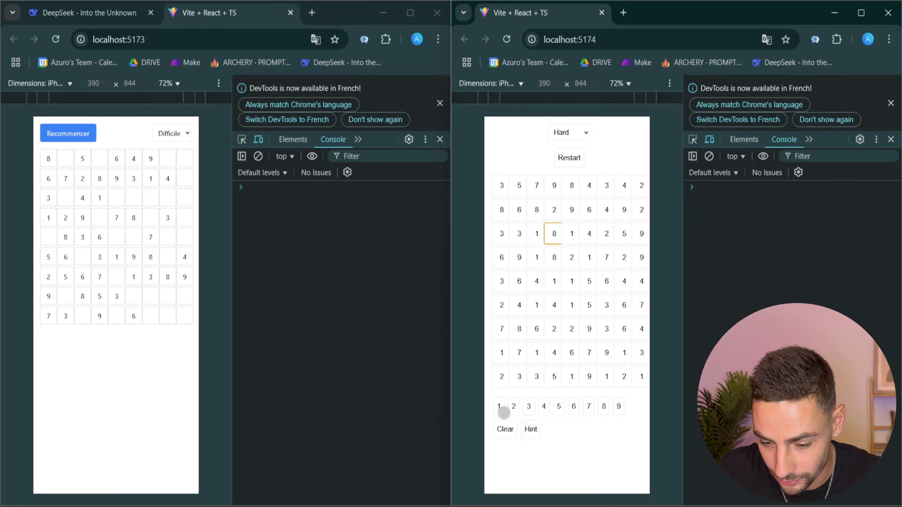
pyautogui.click(508, 429)
pyautogui.click(510, 433)
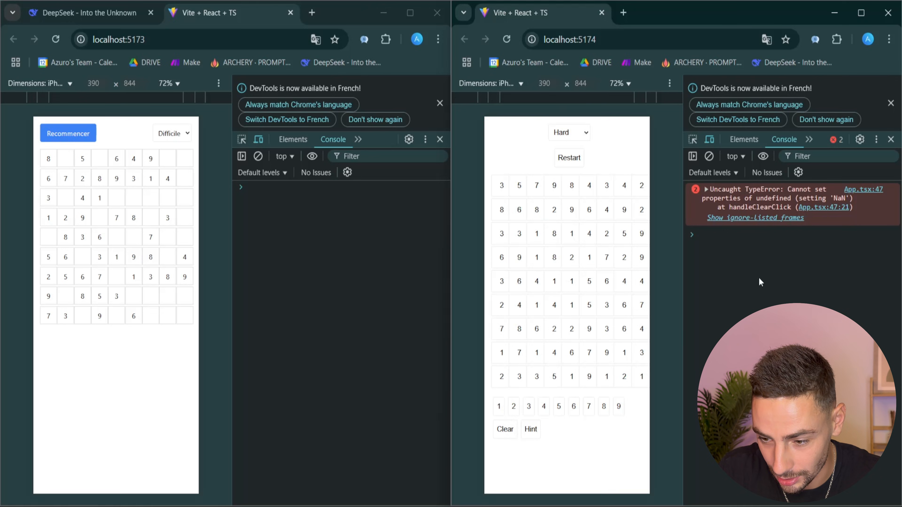
pyautogui.click(529, 432)
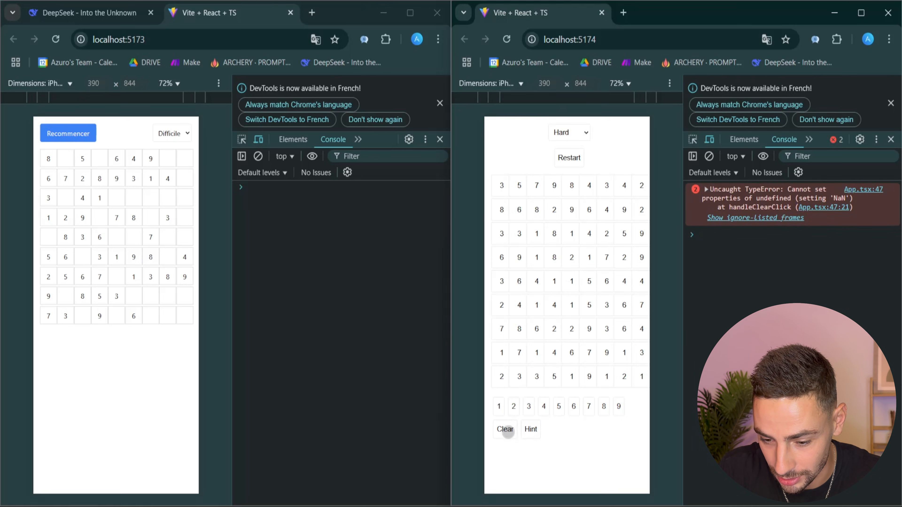
# Retest Le Chat's sudoku levels by choosing Hard, Medium and Easy, and restart the Easy grid
pyautogui.click(569, 132)
pyautogui.click(568, 181)
pyautogui.click(569, 132)
pyautogui.click(575, 164)
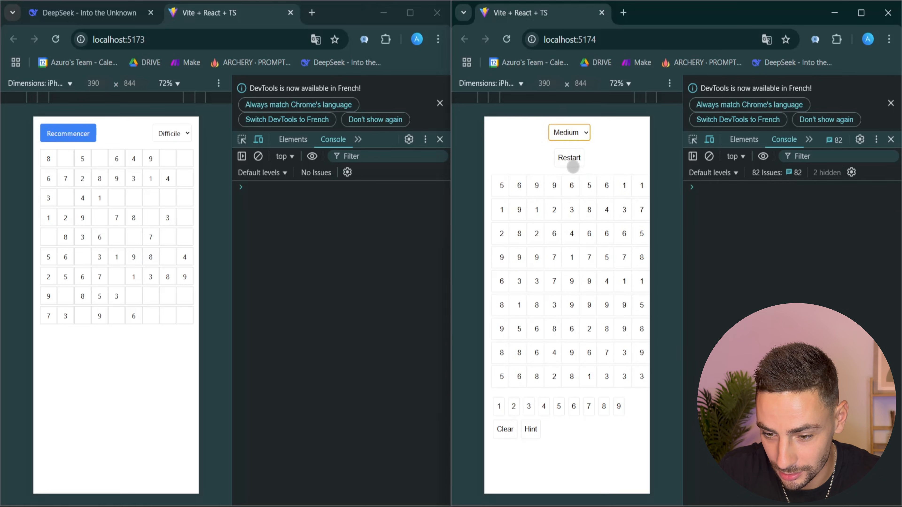
pyautogui.click(569, 132)
pyautogui.click(568, 148)
pyautogui.click(570, 157)
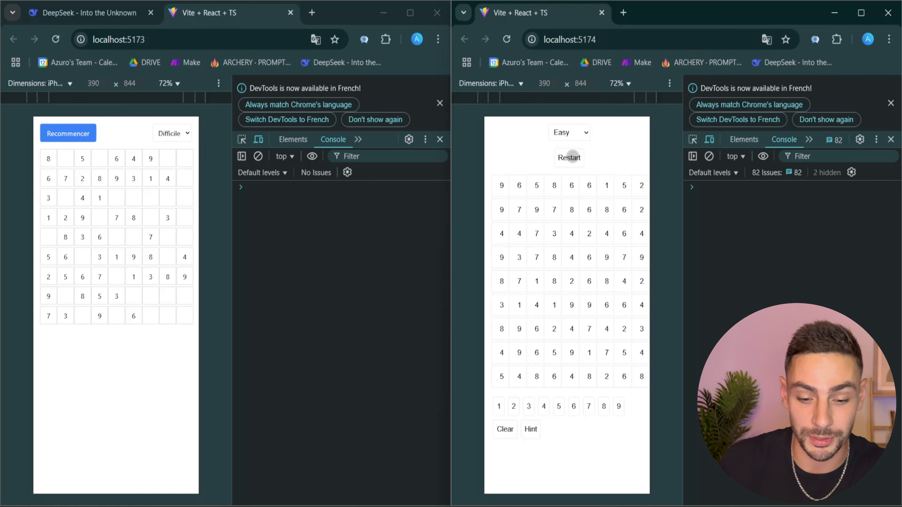
# In DeepSeek's sudoku, enter 6 in row four, column four and 7 in row three, column five to test error marking
pyautogui.click(101, 220)
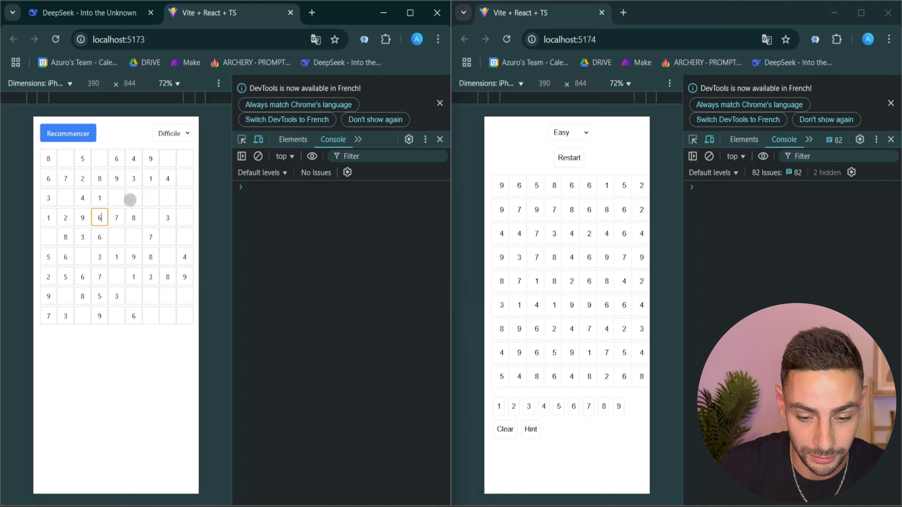
pyautogui.click(116, 198)
pyautogui.write('7')
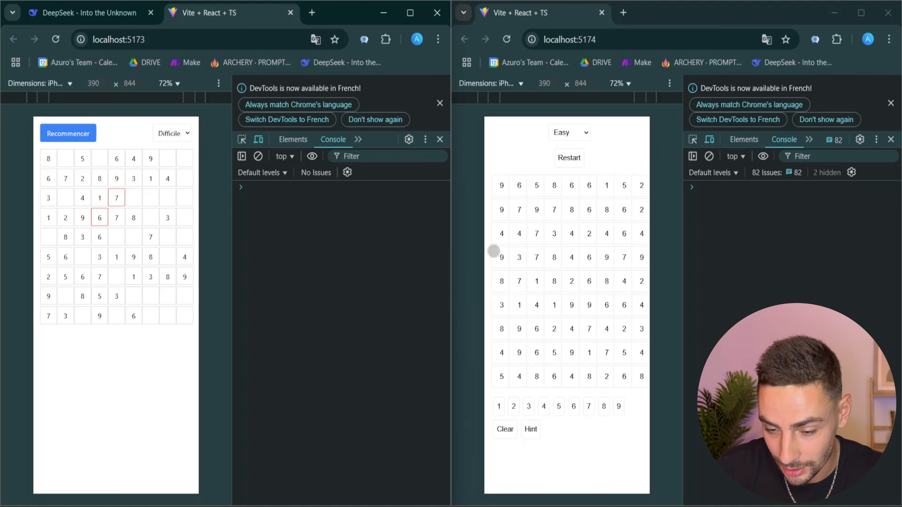
# In row three of Le Chat's sudoku, try to enter 3 in the third cell and 6 or 7 in the fifth
pyautogui.click(537, 235)
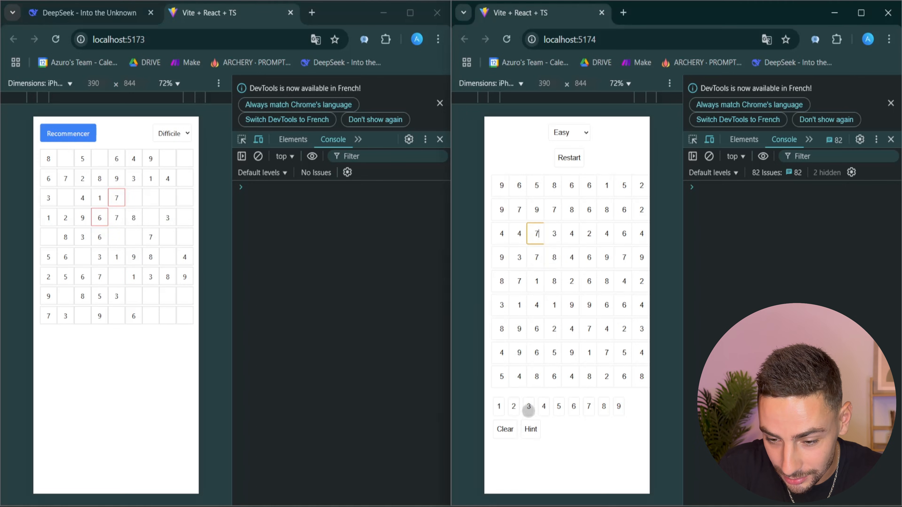
pyautogui.click(528, 406)
pyautogui.click(571, 235)
pyautogui.click(573, 407)
pyautogui.click(588, 406)
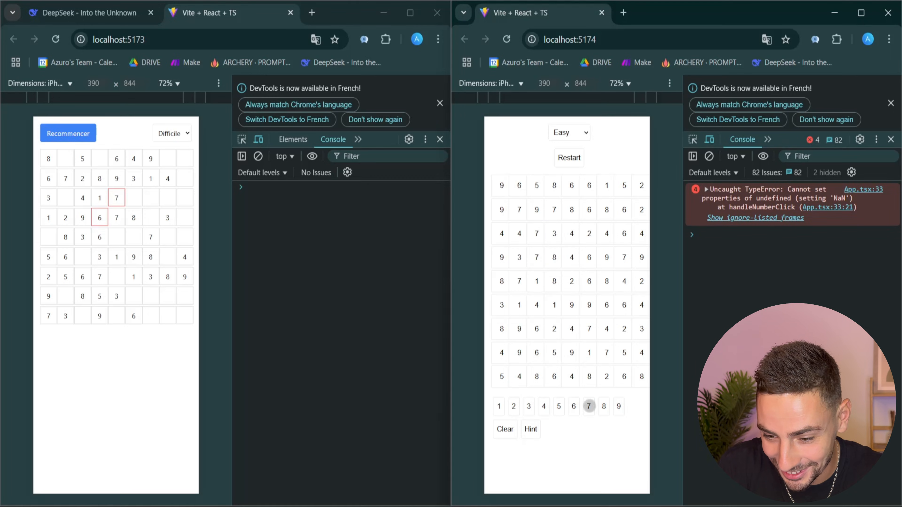
# In Le Chat's sudoku, try to enter 8 and to clear the fourth cell of row five, and empty its console
pyautogui.click(604, 407)
pyautogui.click(604, 407)
pyautogui.click(553, 281)
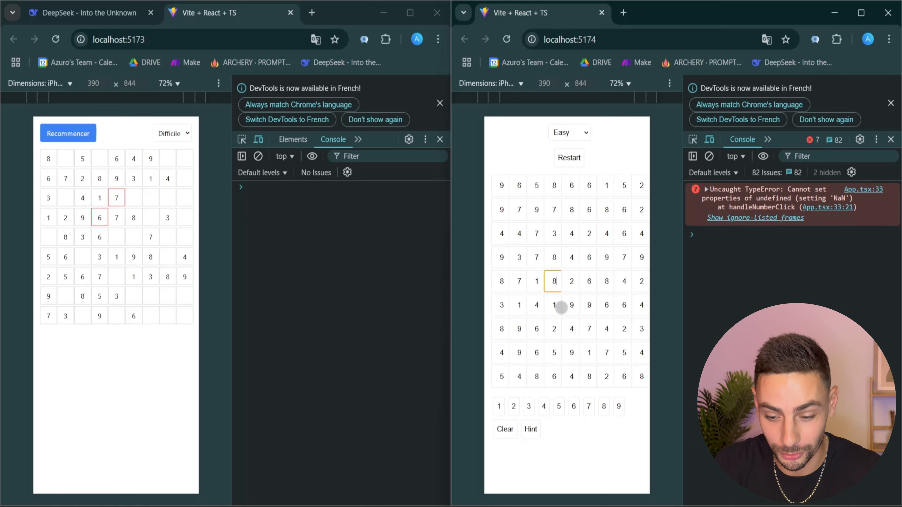
pyautogui.click(504, 428)
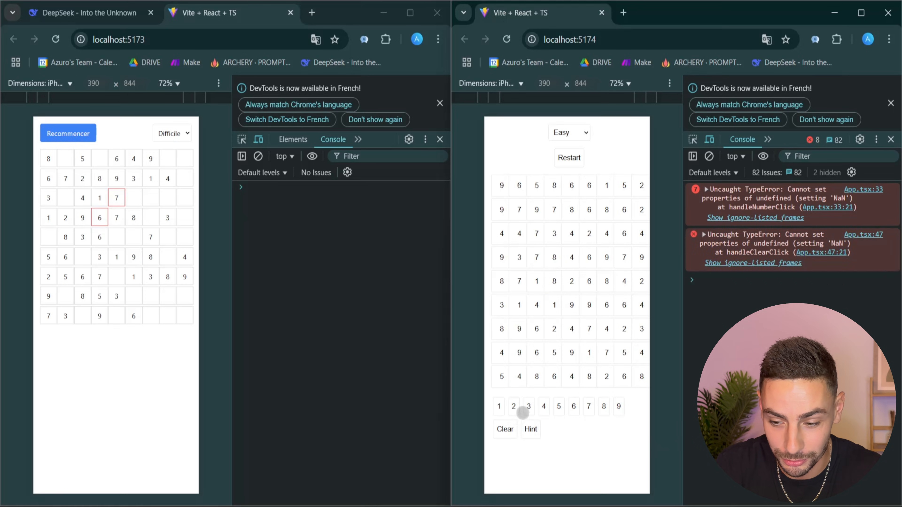
pyautogui.click(709, 156)
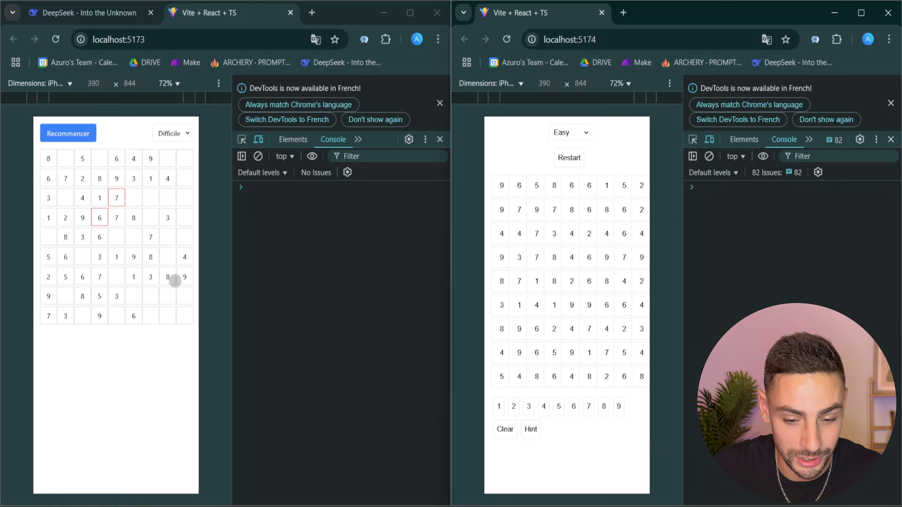
# Restart DeepSeek's Difficile grid and test error marking by entering 1 in row one, column three and 2 in row two, column three
pyautogui.click(171, 364)
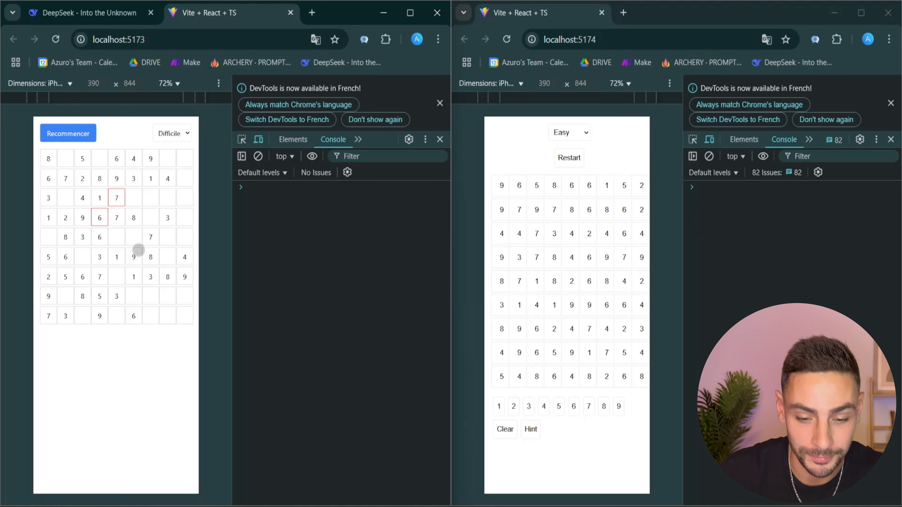
pyautogui.click(68, 133)
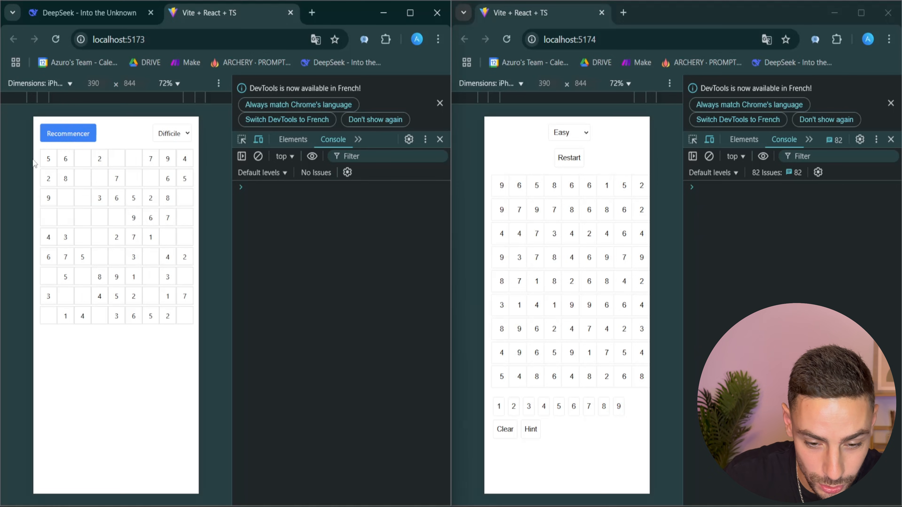
pyautogui.click(82, 158)
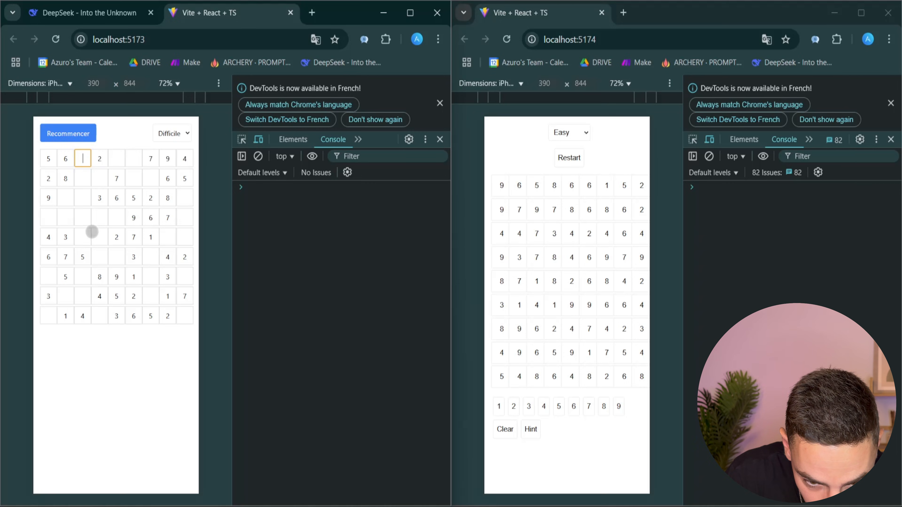
pyautogui.write('1')
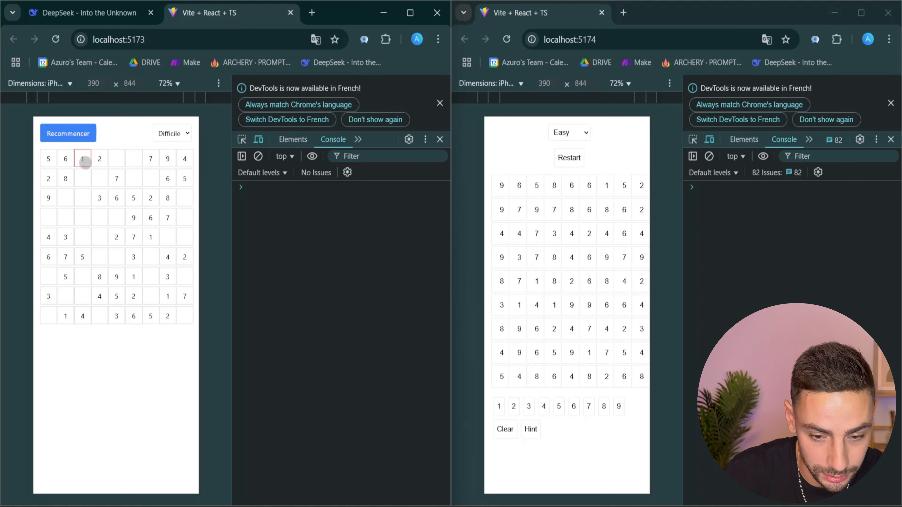
pyautogui.click(84, 179)
pyautogui.write('2')
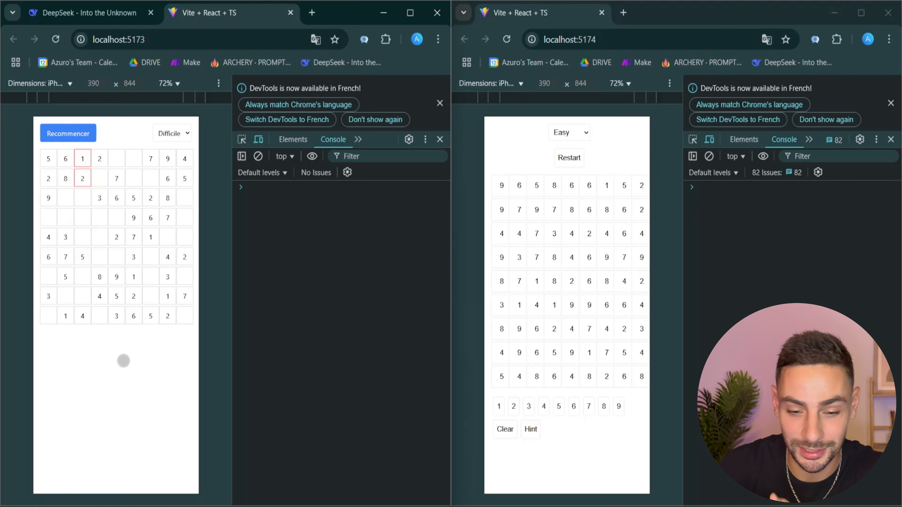
# Restart both sudoku grids, and switch Le Chat's sudoku to Medium with a fresh grid
pyautogui.click(55, 136)
pyautogui.click(556, 164)
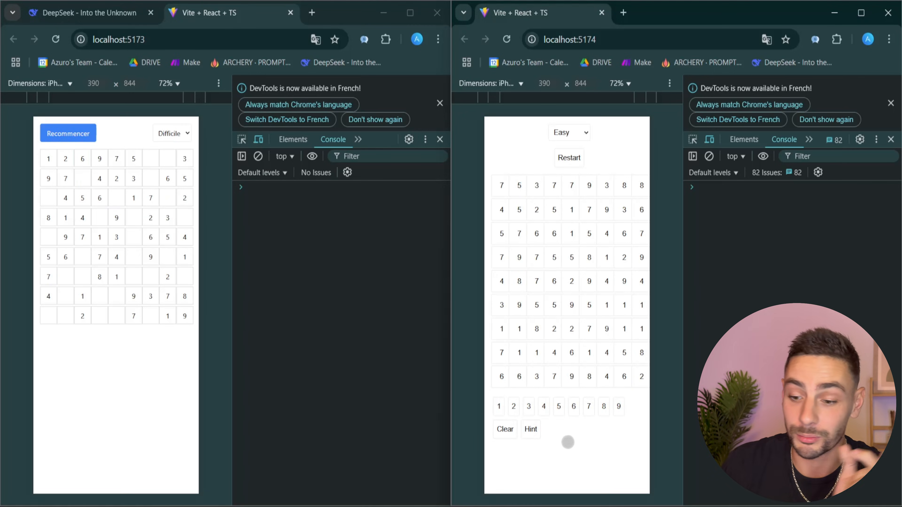
pyautogui.click(569, 133)
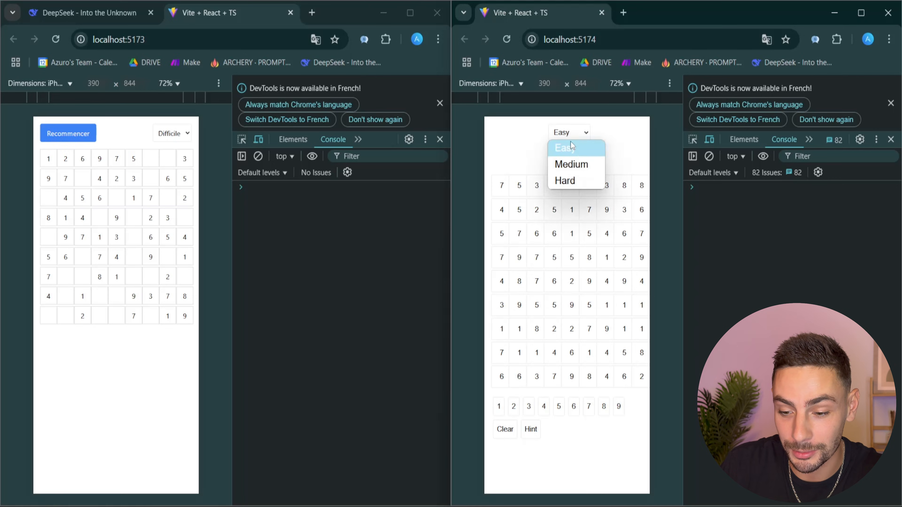
pyautogui.click(569, 162)
pyautogui.click(569, 158)
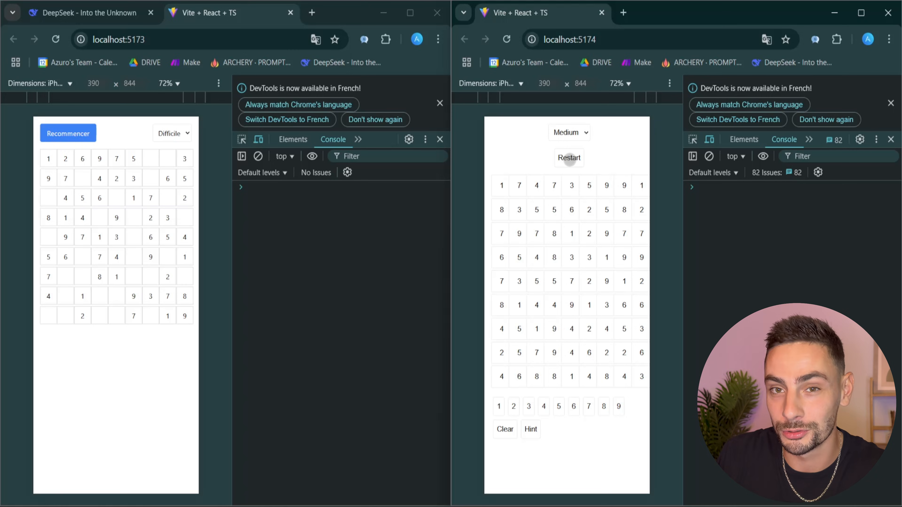
# Switch DeepSeek's sudoku to Moyen, restart the grid, and enter 2 in row three, column three
pyautogui.click(175, 341)
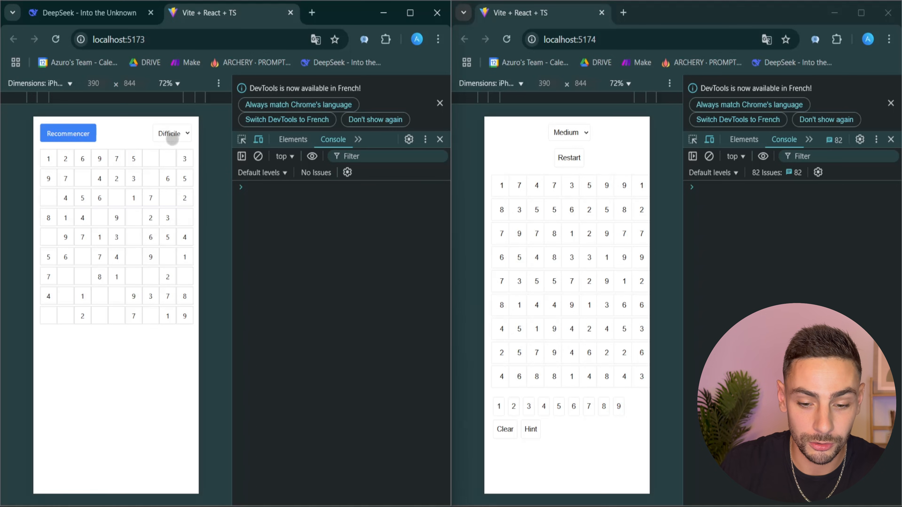
pyautogui.click(167, 134)
pyautogui.click(174, 163)
pyautogui.click(71, 135)
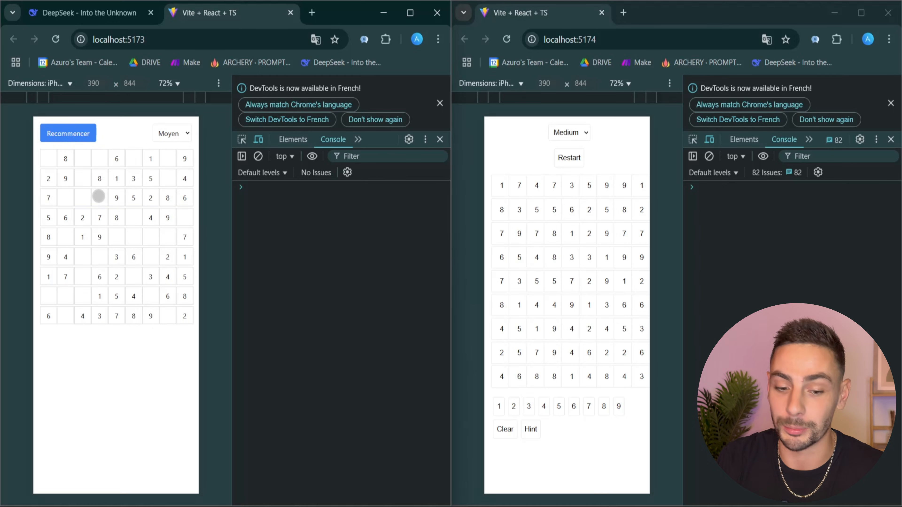
pyautogui.click(81, 196)
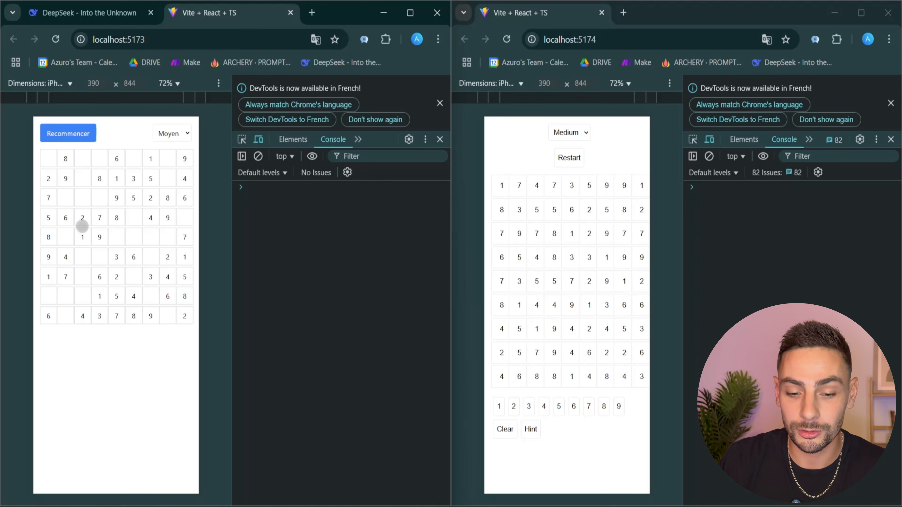
pyautogui.write('2')
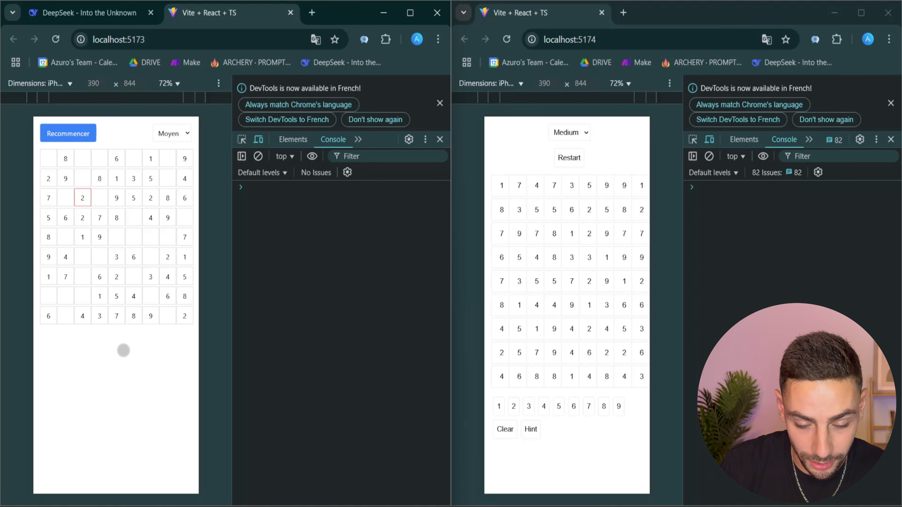